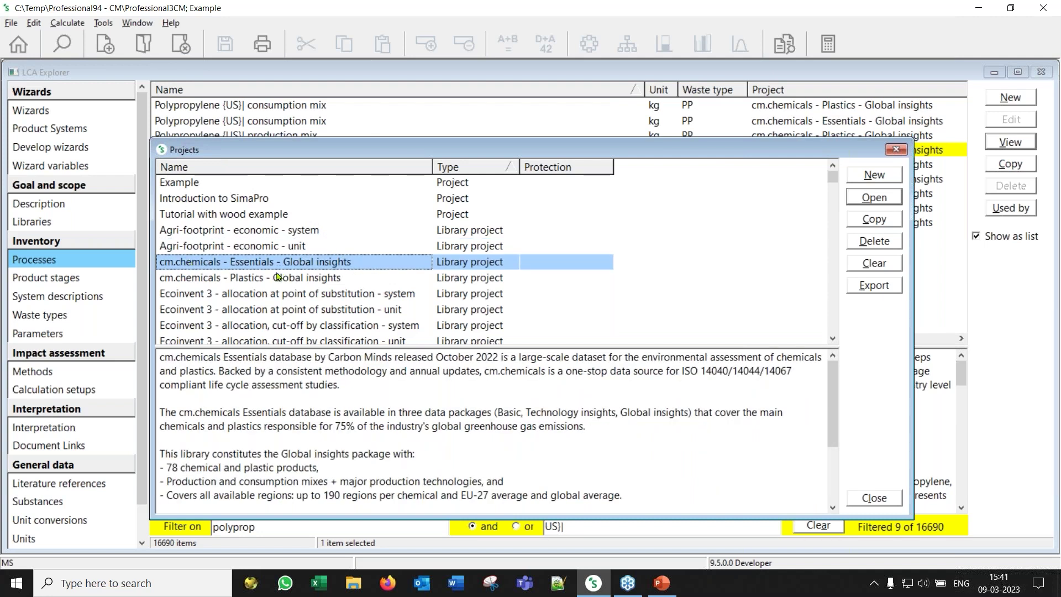
Read the cm.chemicals Essentials and Plastics library descriptions, then check which libraries the Example project uses
click(281, 274)
click(276, 266)
click(273, 278)
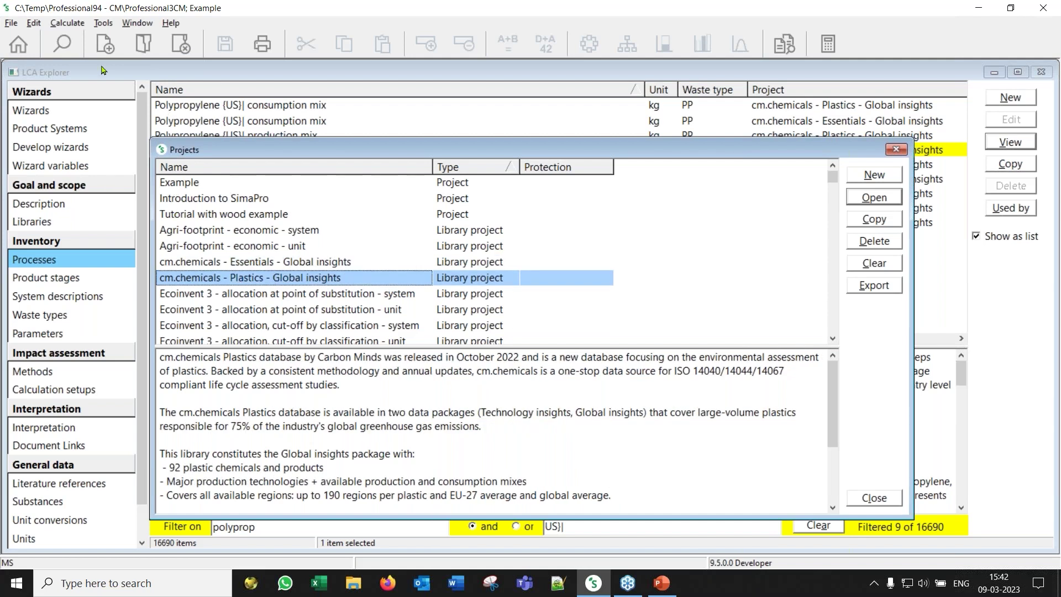
click(69, 221)
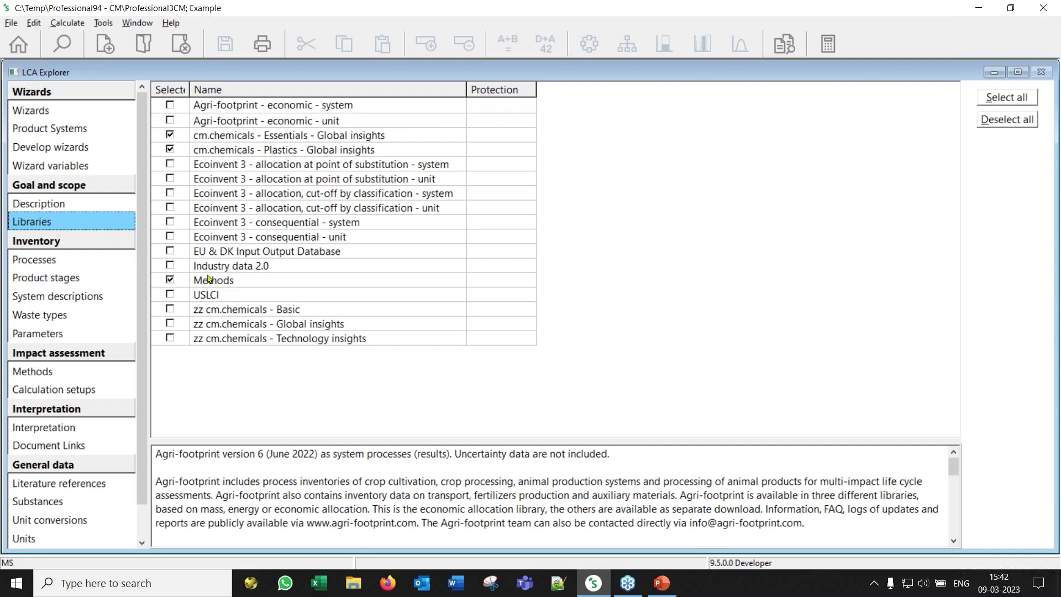
Display the inventory processes as a category tree and collapse and re-expand the Material and Chemicals categories
click(46, 261)
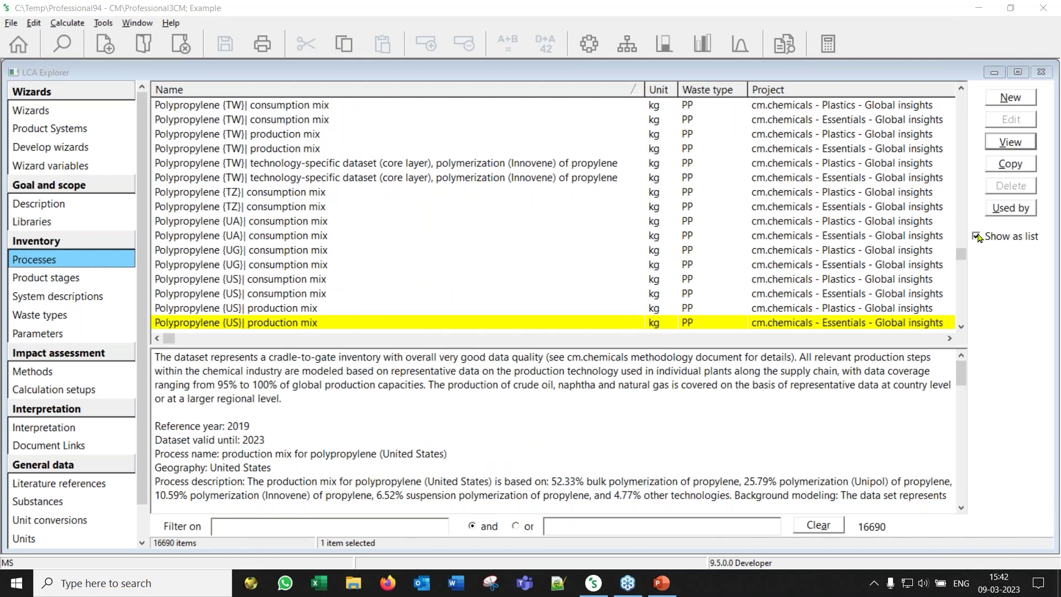
click(977, 237)
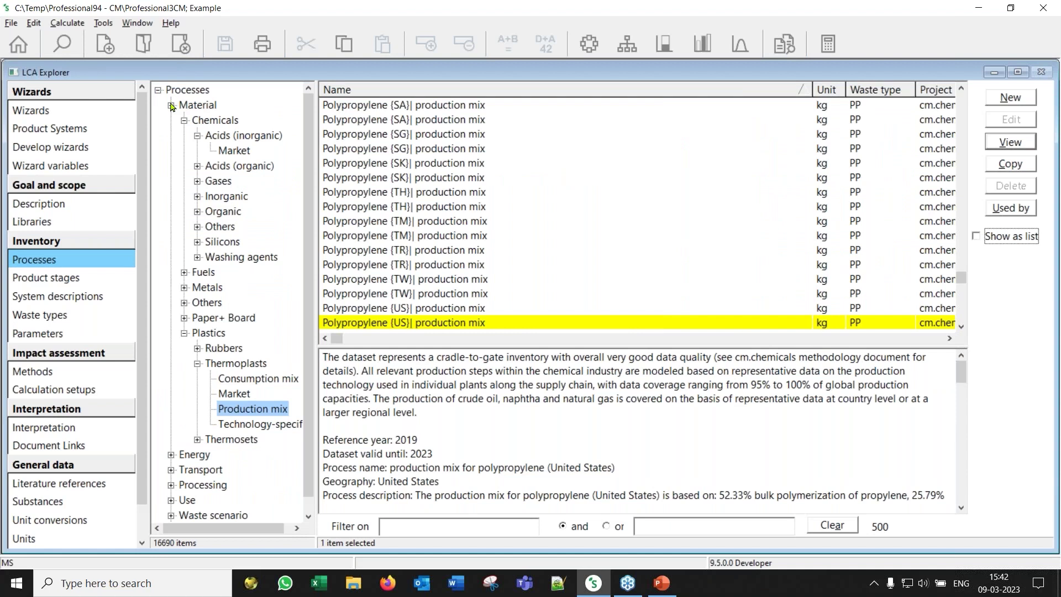
click(171, 105)
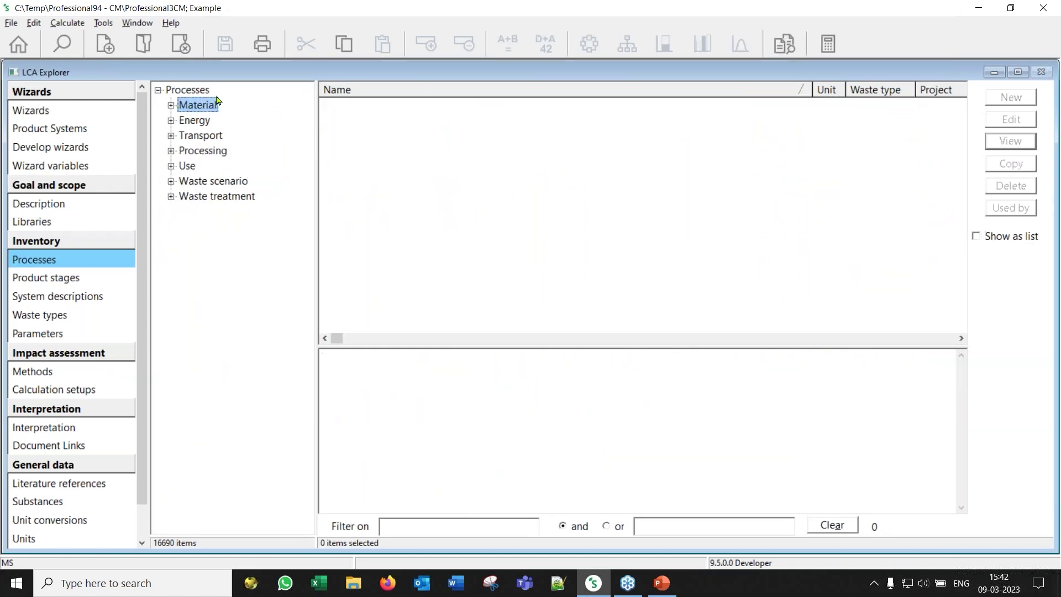
click(172, 105)
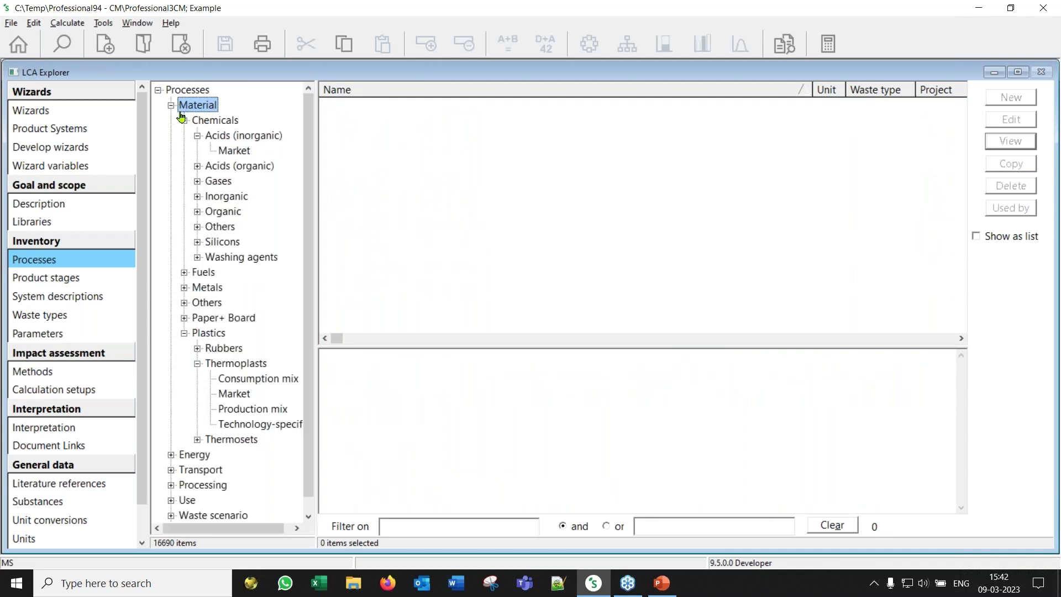
click(184, 121)
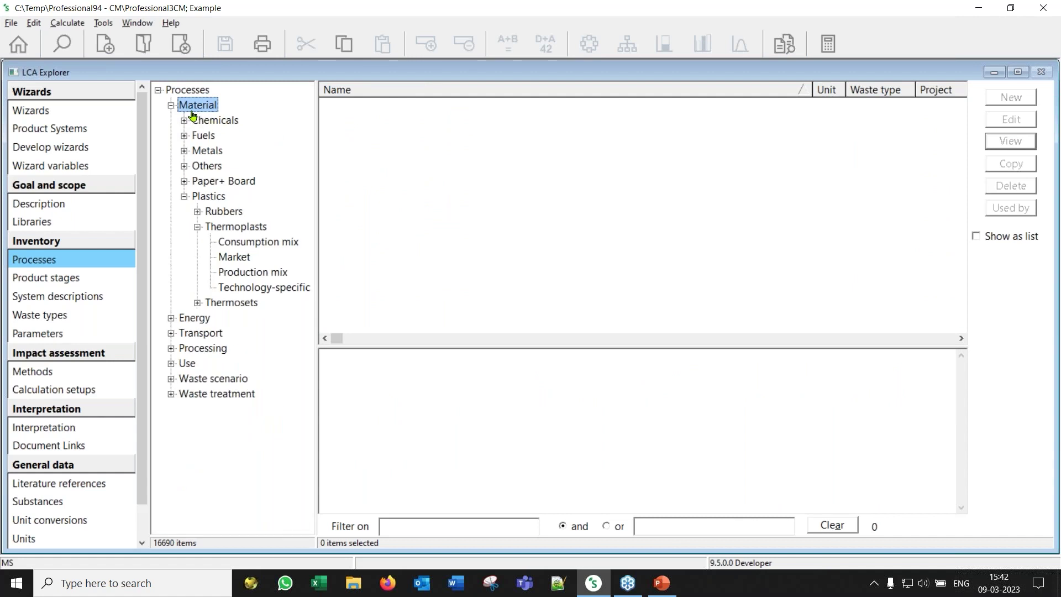
click(202, 120)
click(184, 121)
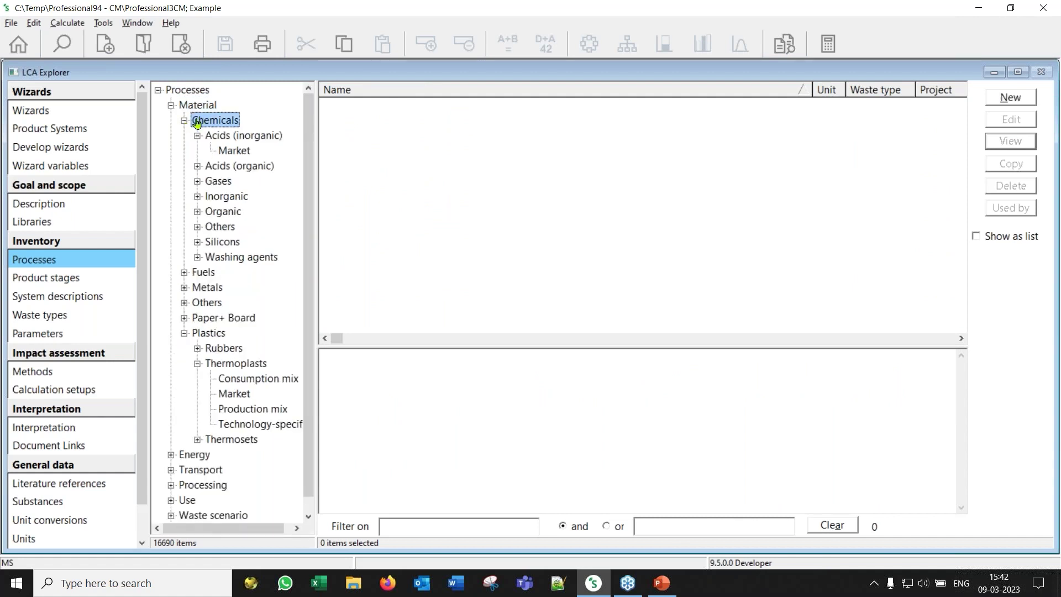
Expand the organic acids category and list its technology-specific datasets
click(226, 166)
click(197, 167)
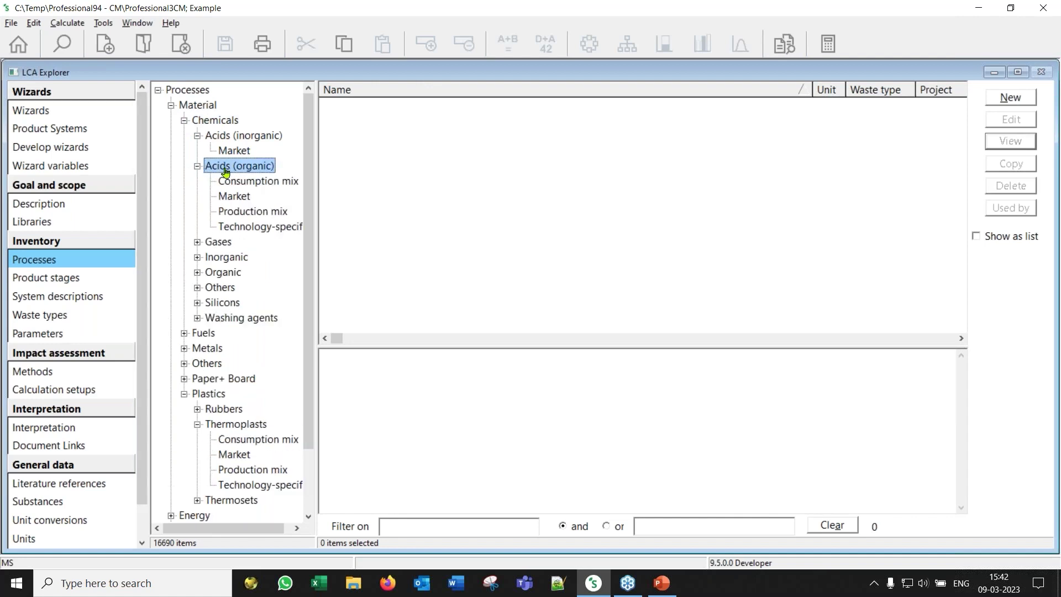
click(242, 182)
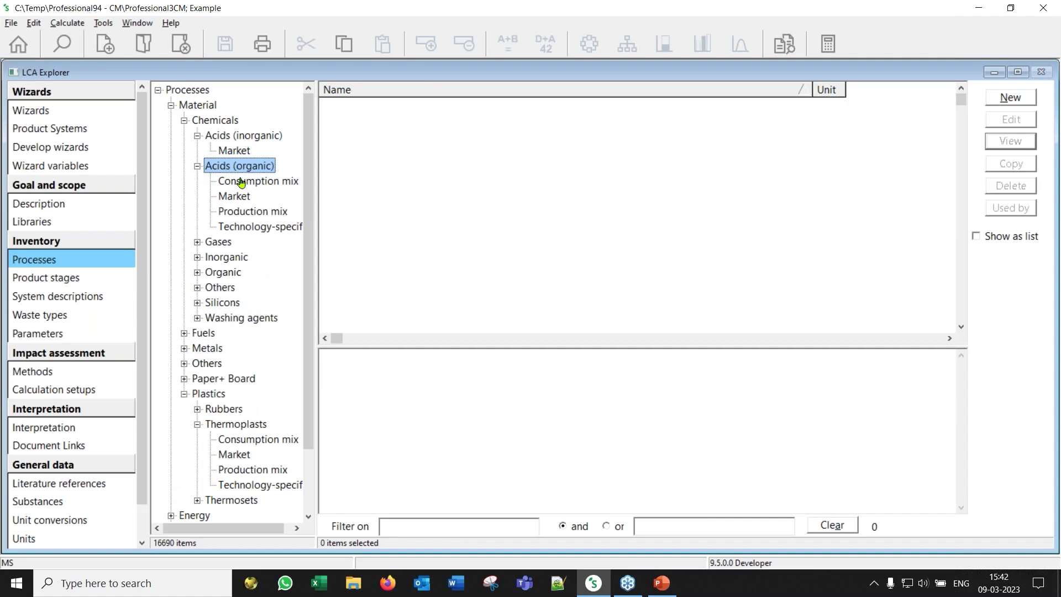
click(256, 211)
click(272, 226)
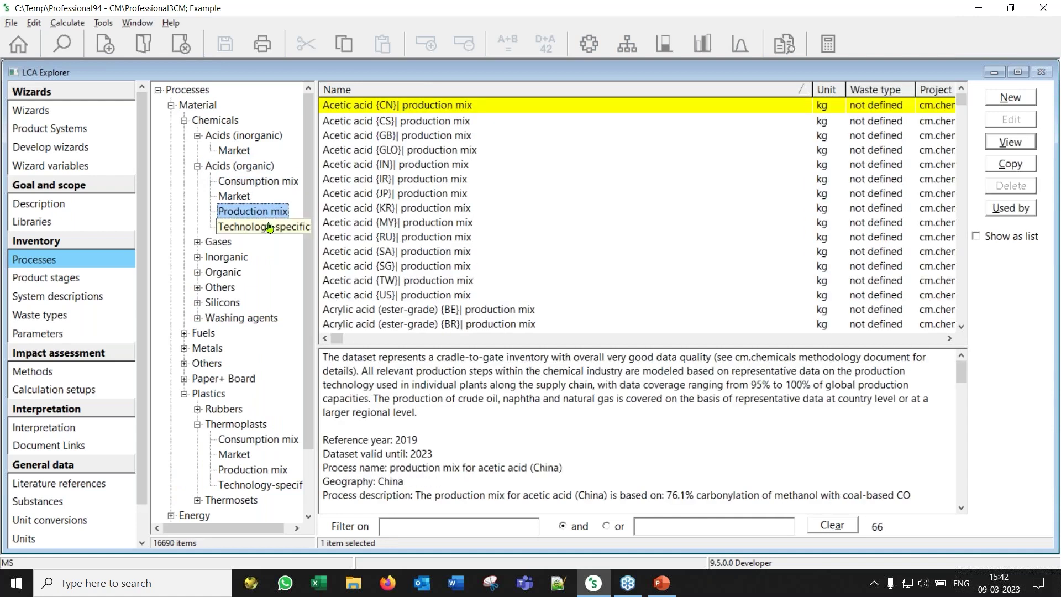
Browse the technology-specific organic acid datasets from acetic acid for Korea to acrylic acid for Malaysia
click(422, 208)
key(Down)
key(Down)
key(Down)
key(Down)
key(Down)
key(Down)
key(Down)
key(Down)
key(Down)
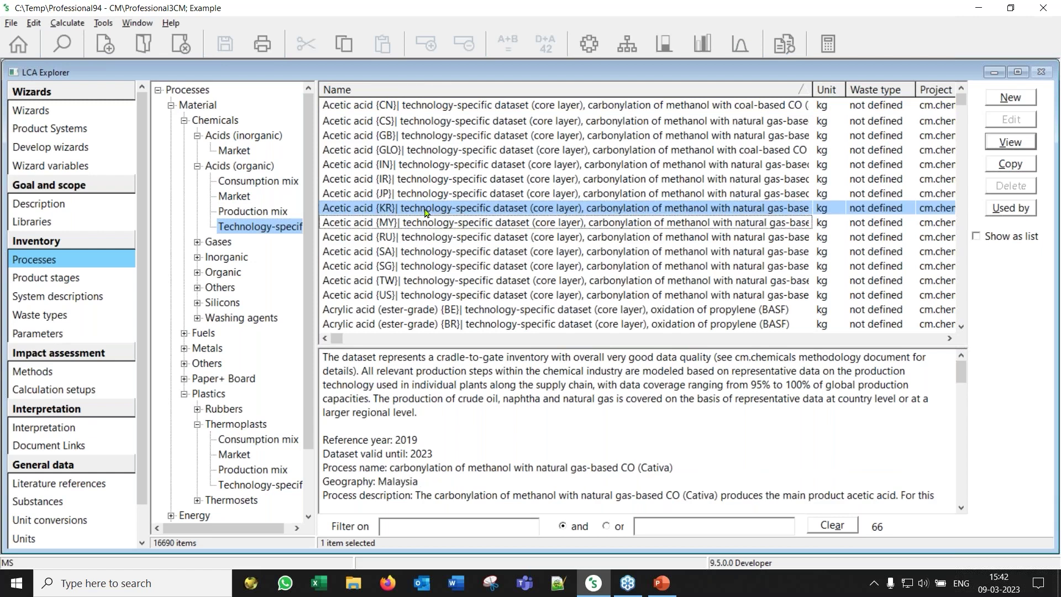
key(Down)
key(Down)
key(Down)
key(Down)
key(Down)
key(Down)
key(Down)
key(Down)
key(Down)
key(Down)
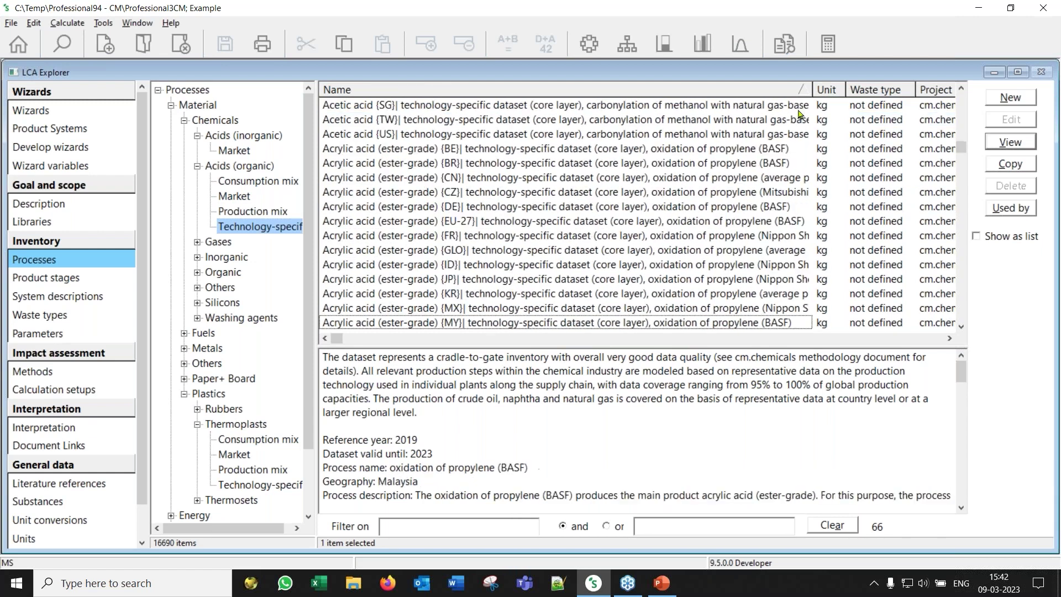
Narrow the Name column to expose the Project column and browse the acrylic acid datasets through to adipic acid
drag(812, 88, 713, 87)
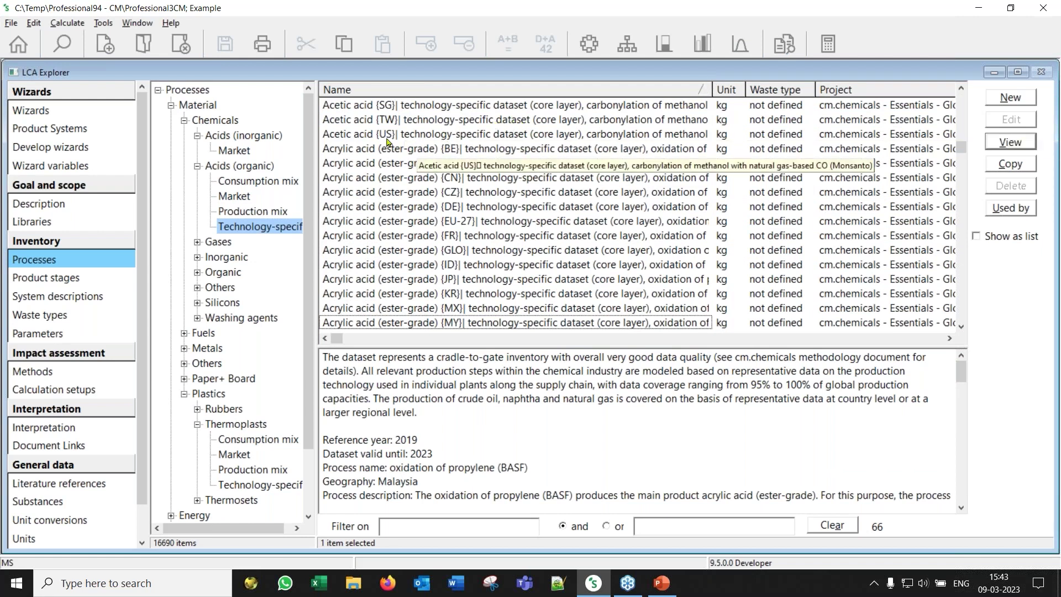
key(Down)
key(Down)
key(Down)
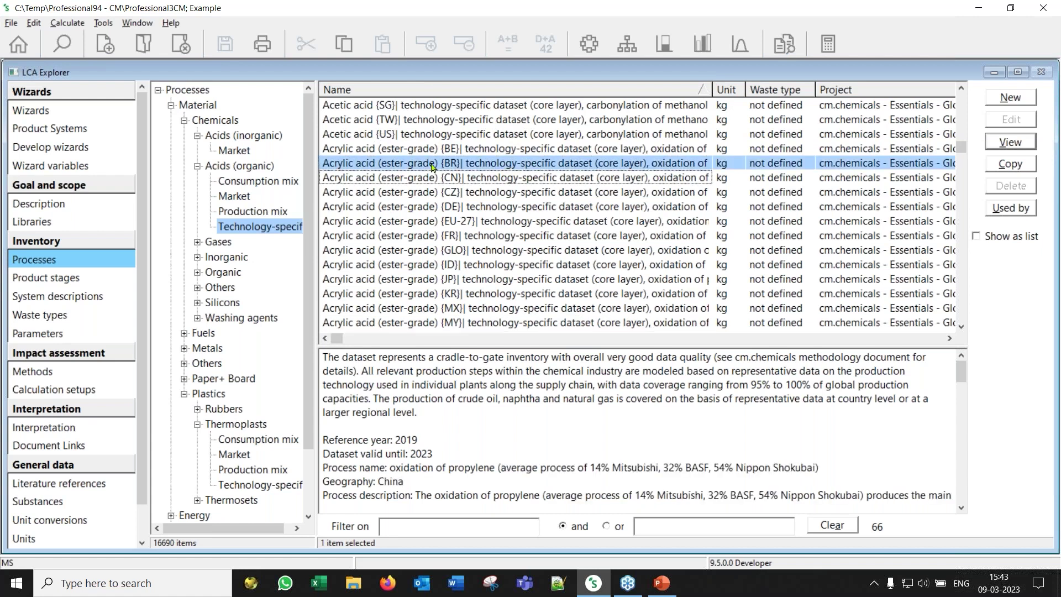
key(Down)
key(Down)
key(Down)
key(Down)
key(Down)
key(Down)
key(Down)
key(Down)
key(Down)
key(Down)
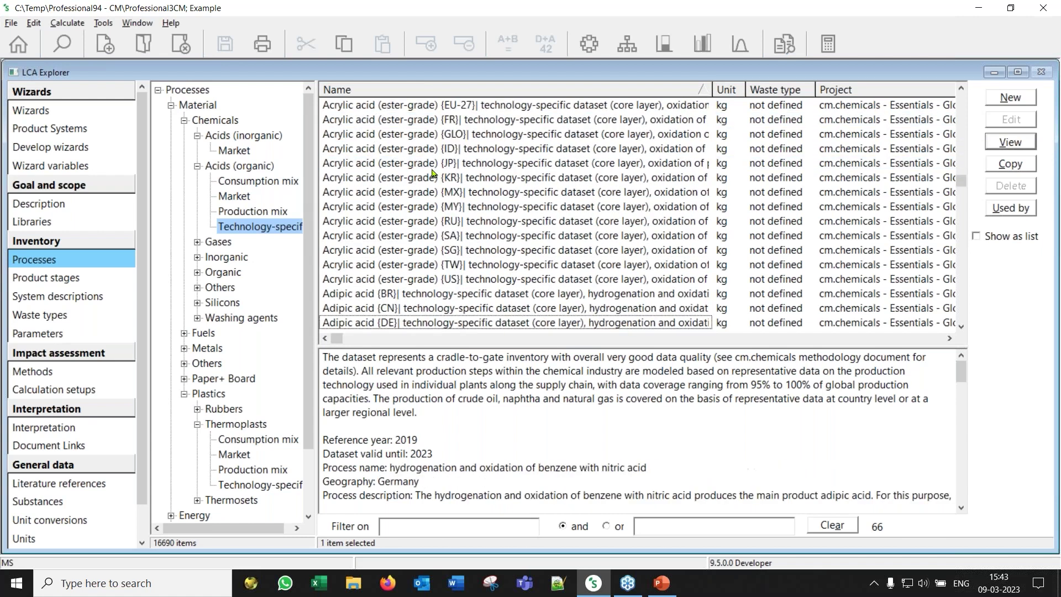
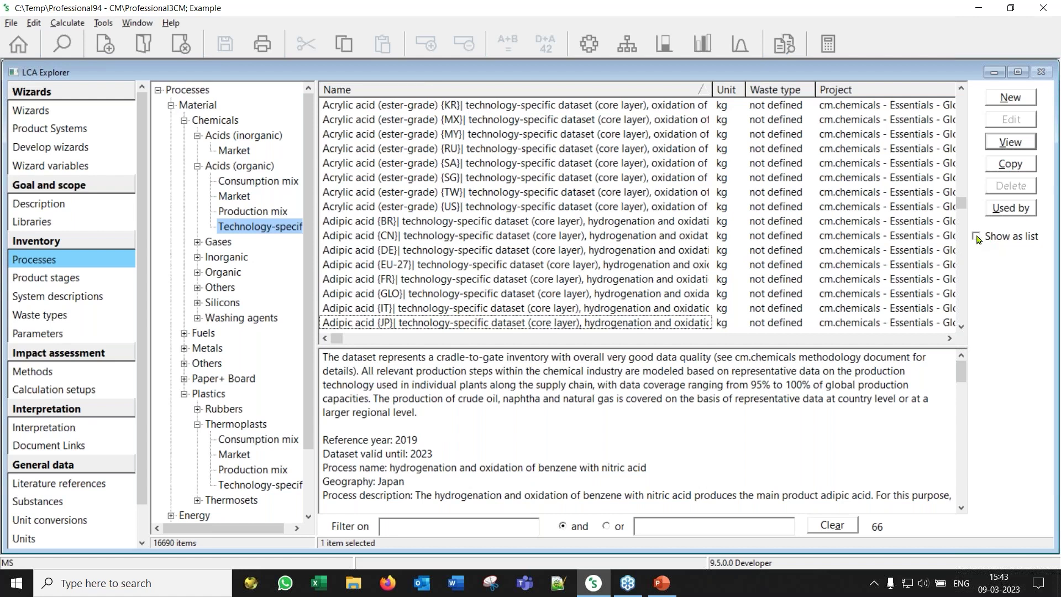
Show all processes as a flat list and view the adipic acid consumption mix descriptions for Indonesia and Israel
click(977, 238)
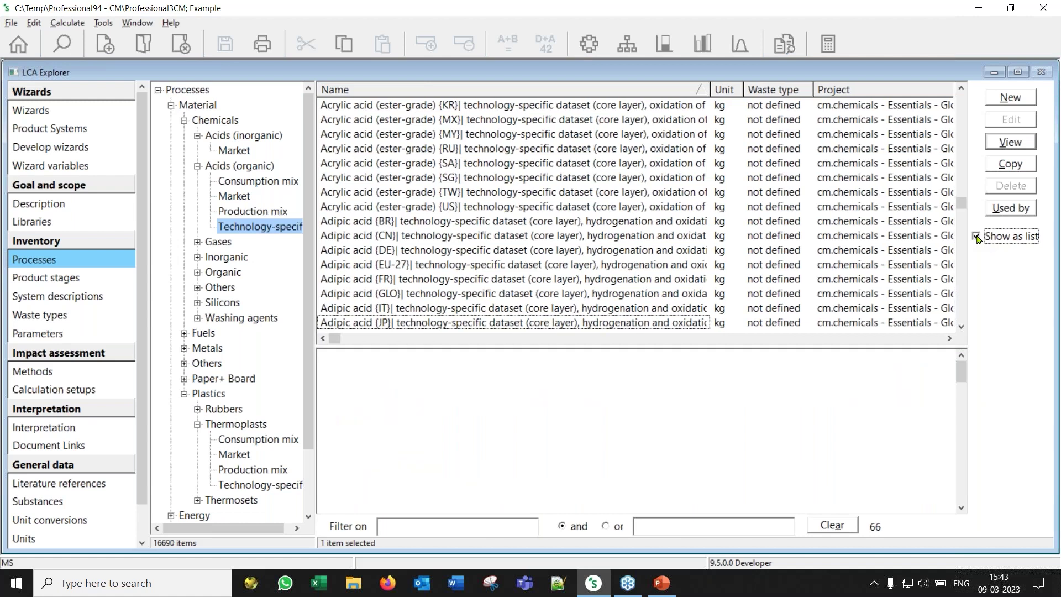
click(346, 165)
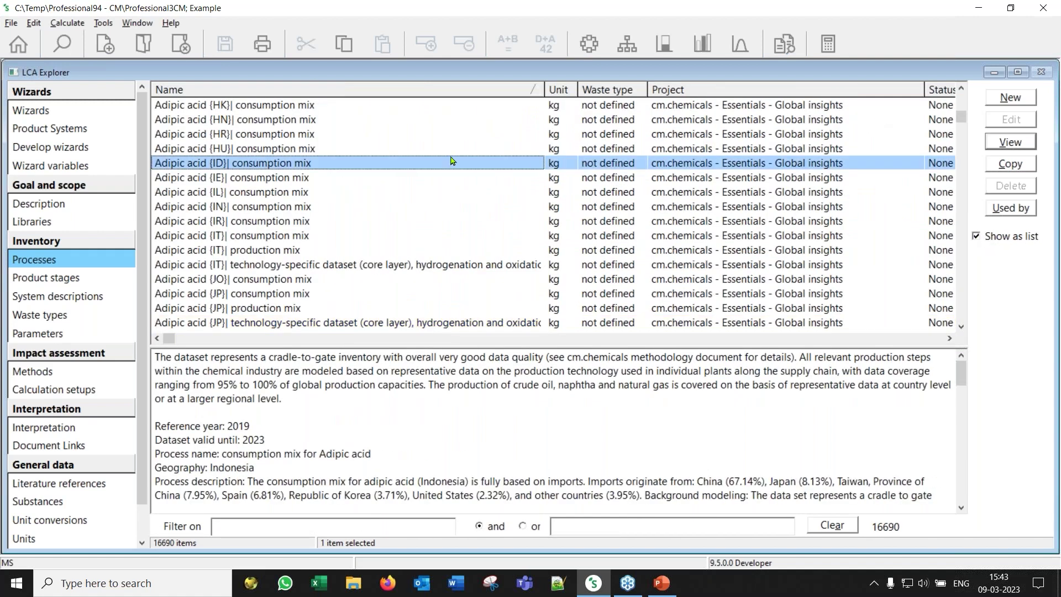
click(300, 191)
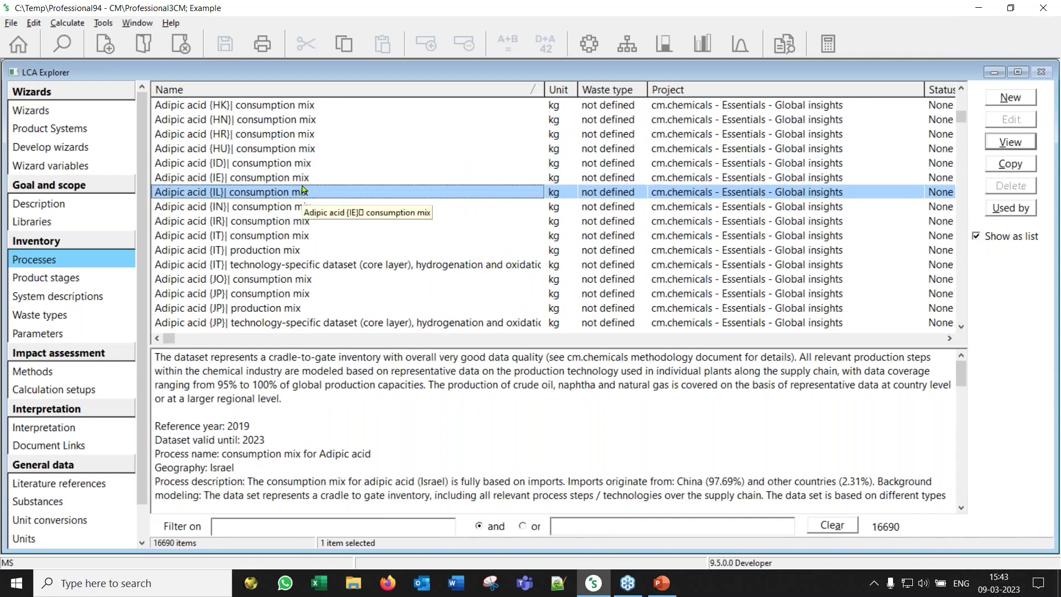
Jump to the processes starting with "po" and browse through the PCT pellets to the polyacrylonitrile fiber datasets
text(po)
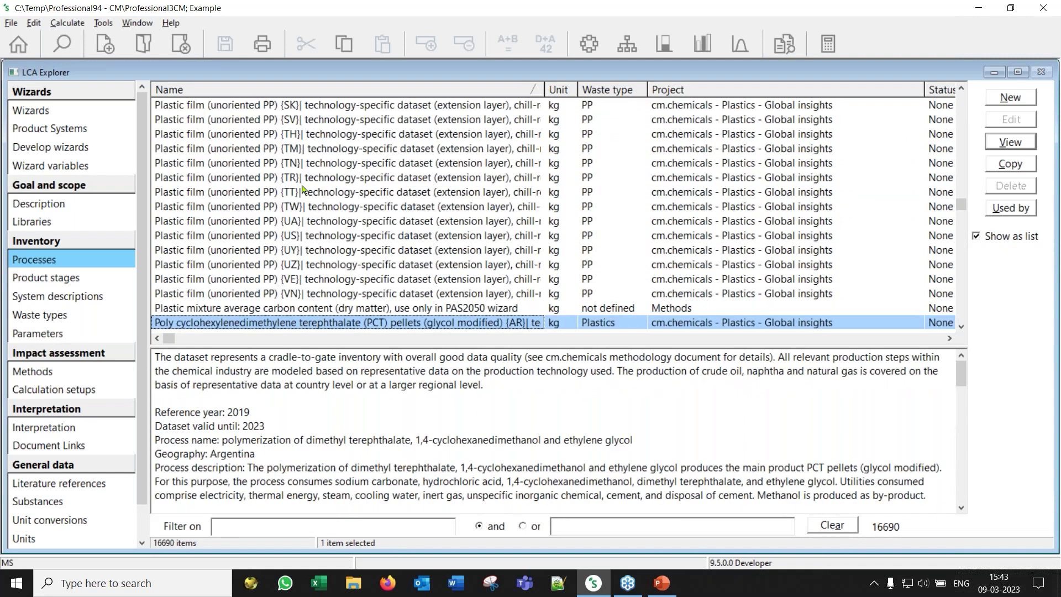
key(Down)
key(Down)
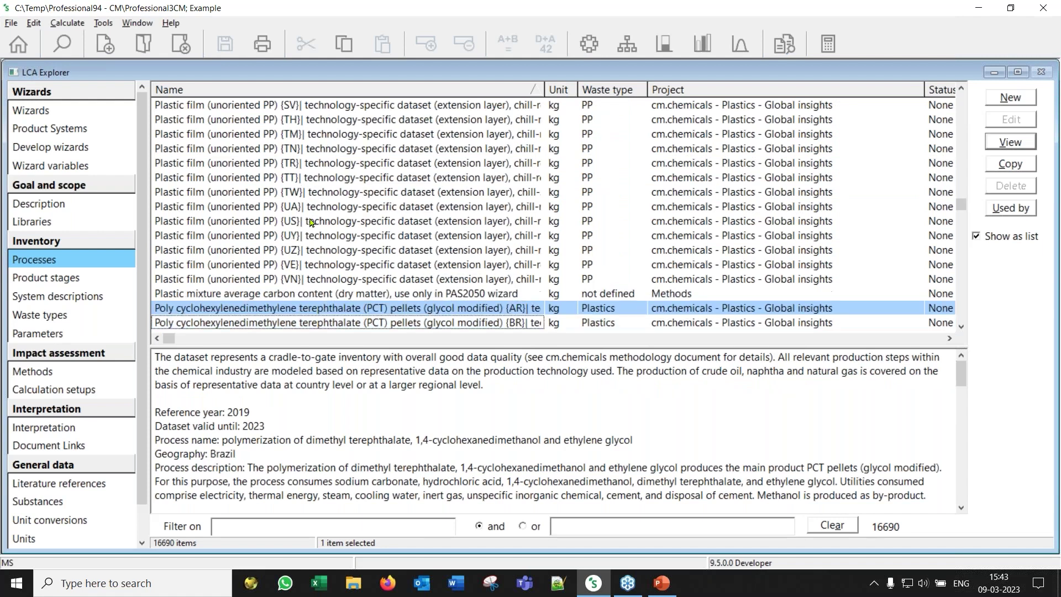
key(Down)
key(Down)
key(Down)
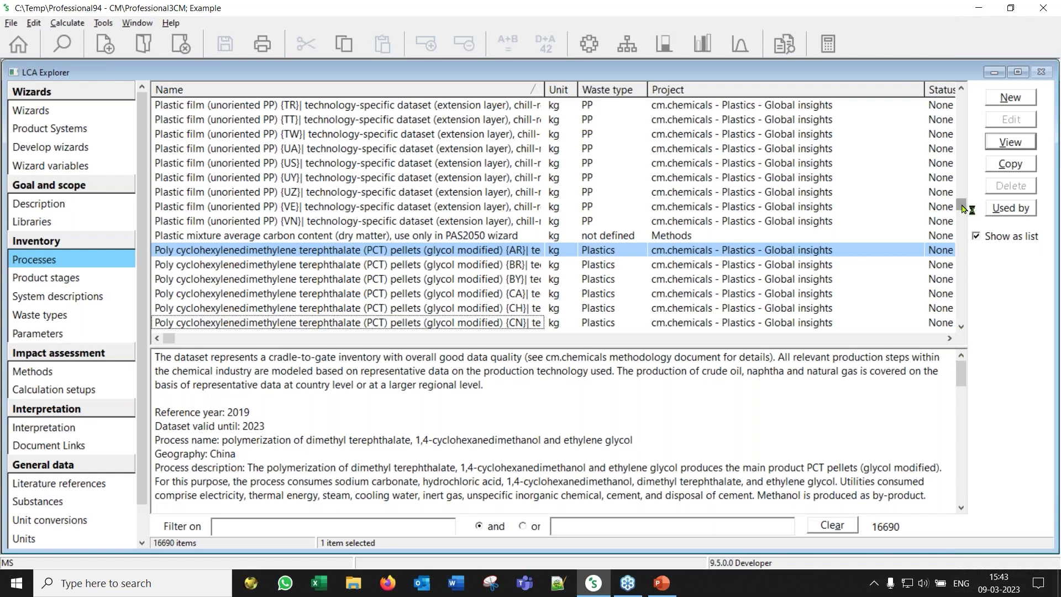
drag(962, 208, 962, 210)
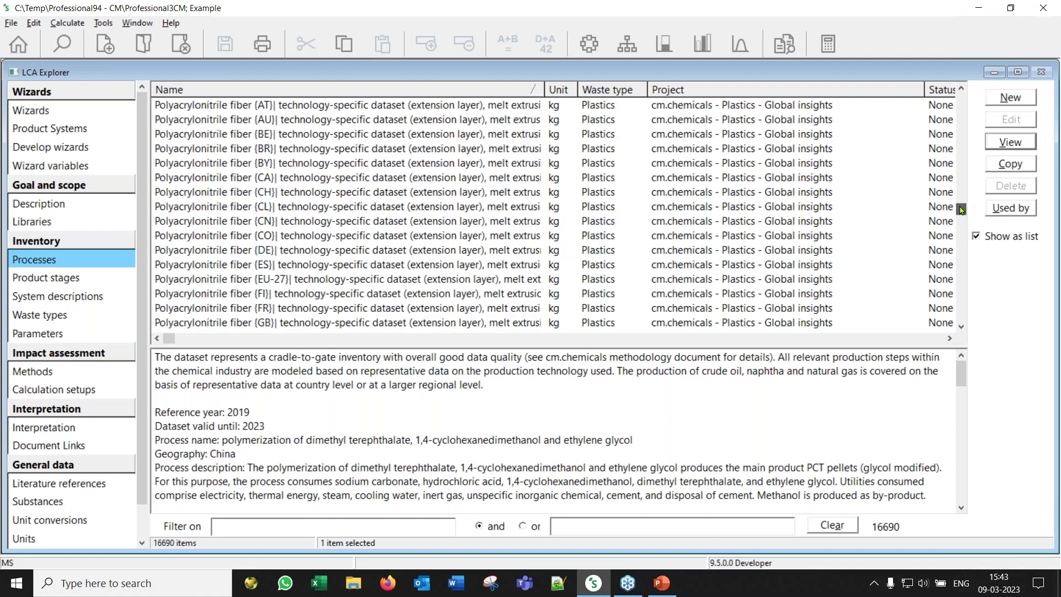
Filter the processes on "polyeth" and "NL", and view the coextruded HDPE/LDPE plastic film description
click(288, 531)
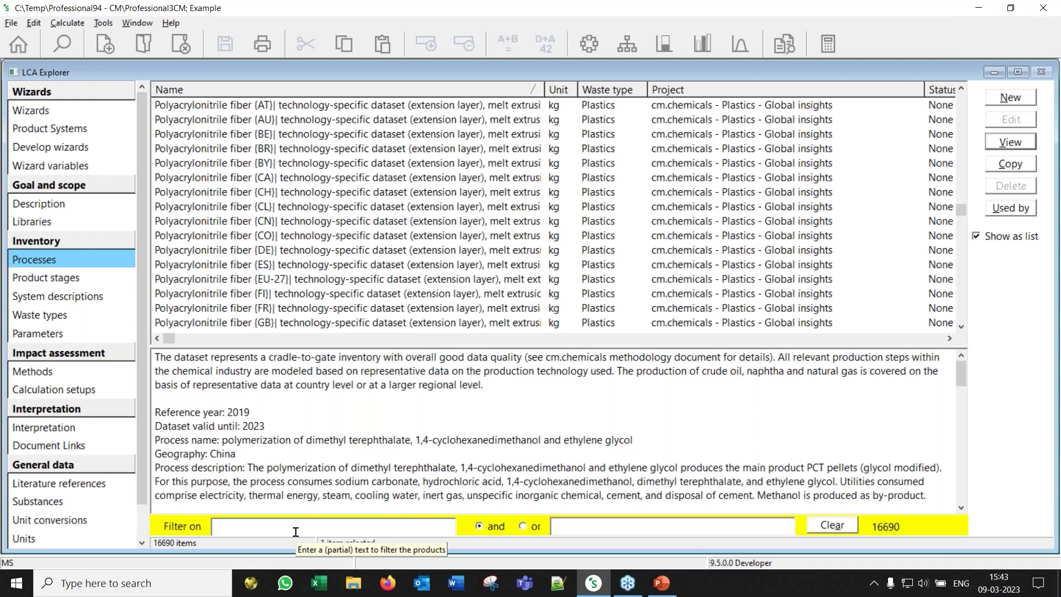
text(polyeth)
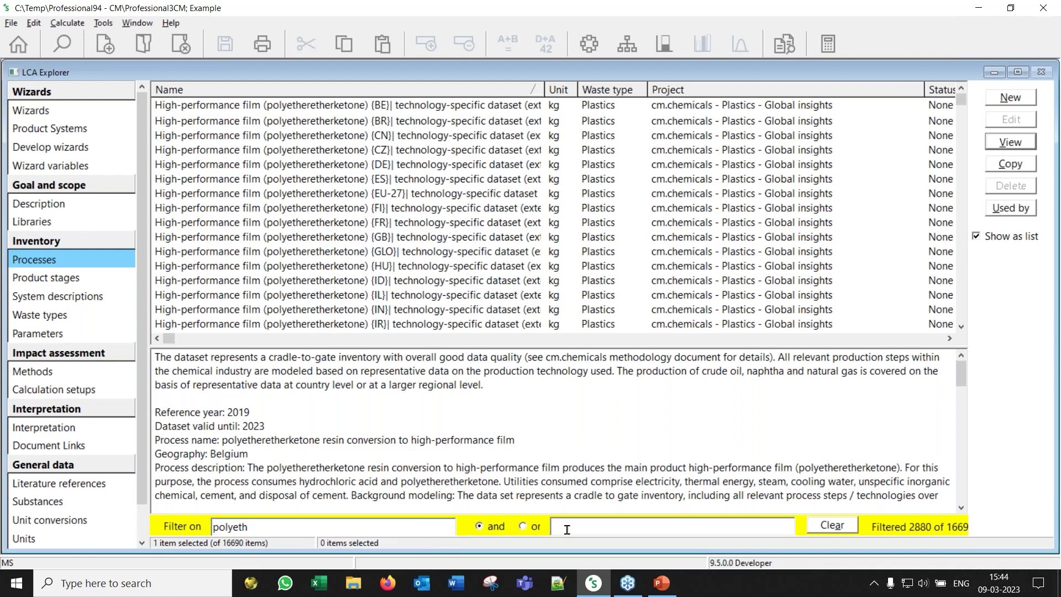
click(584, 530)
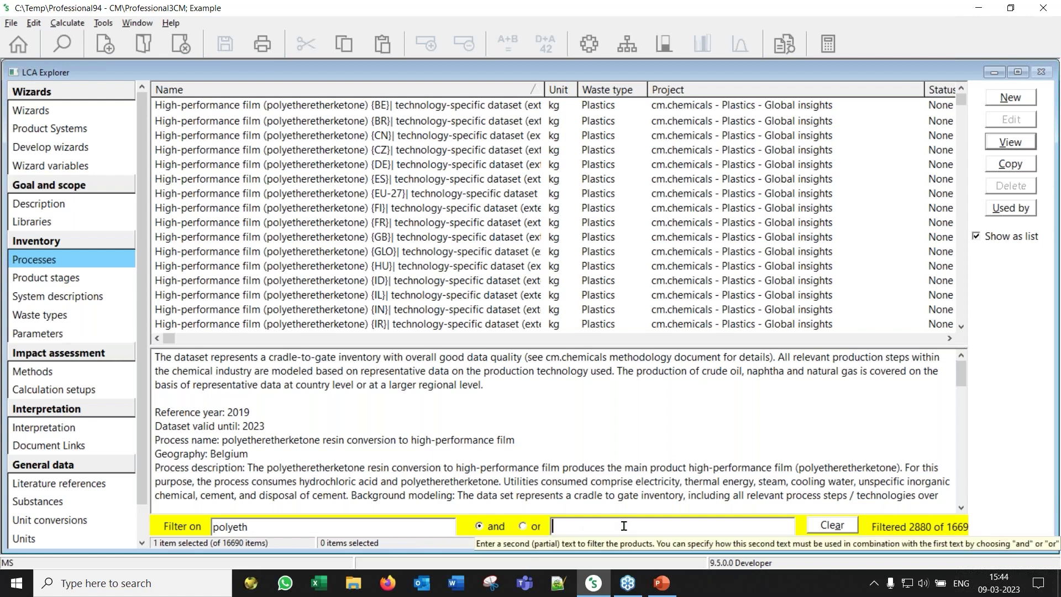
text(NL)
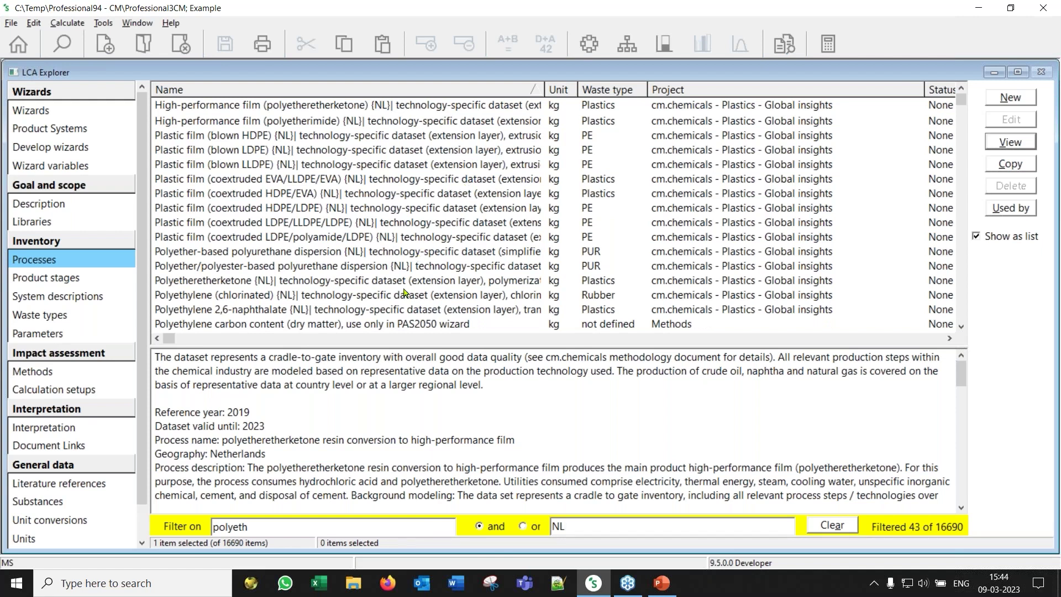
click(379, 268)
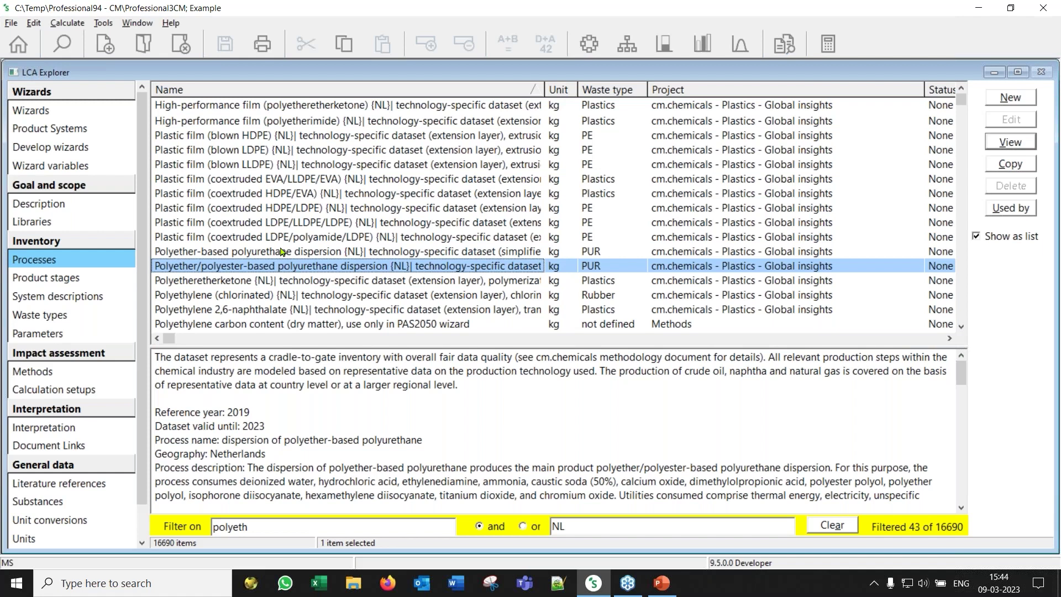
click(300, 214)
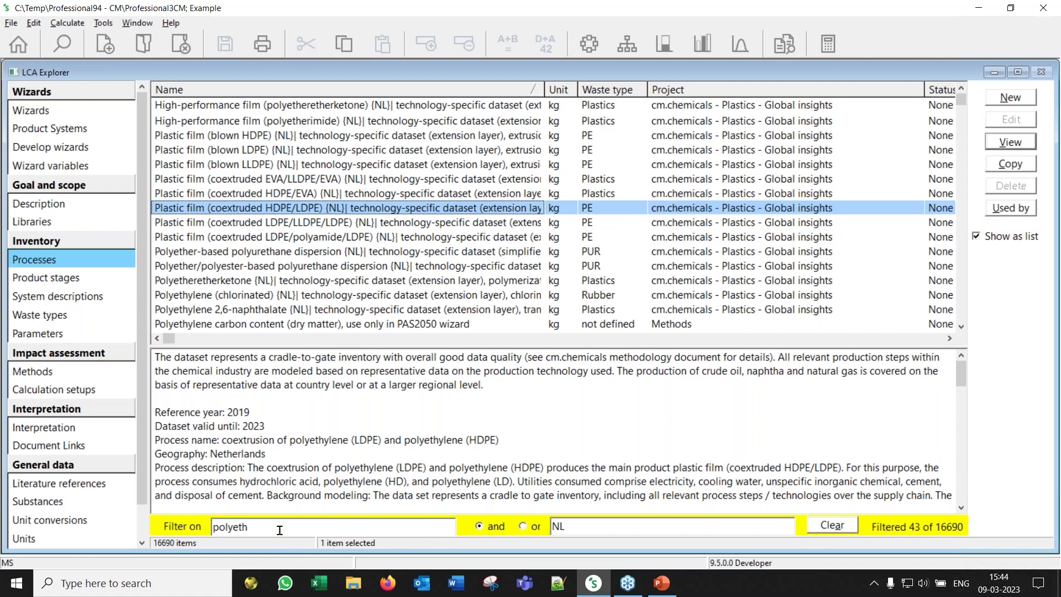
Change the first filter text to "polyprop" while keeping the "NL" condition
click(307, 525)
key(BackSpace)
key(BackSpace)
key(BackSpace)
key(BackSpace)
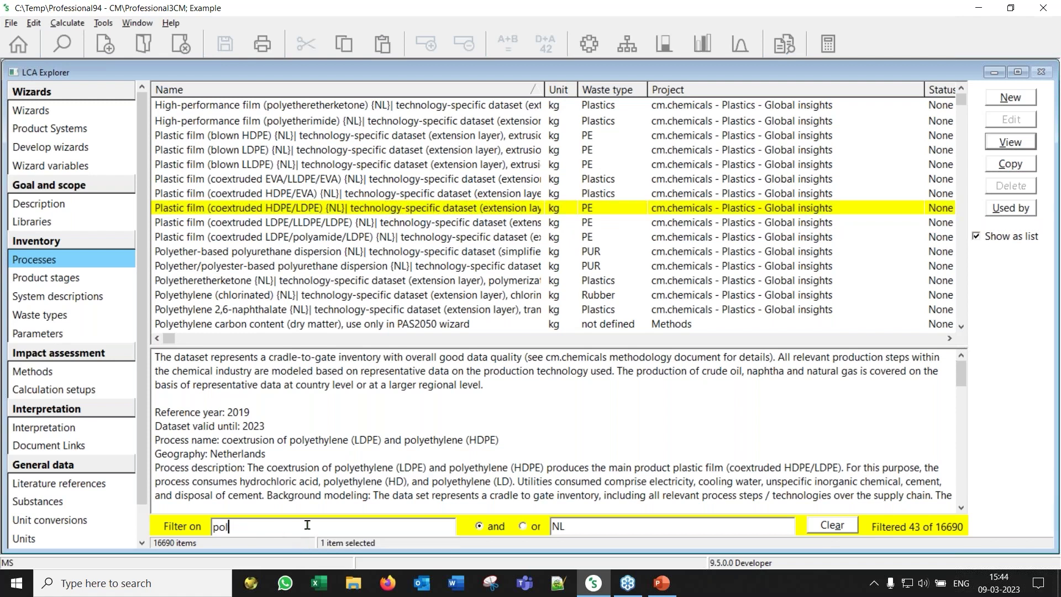
text(yprop)
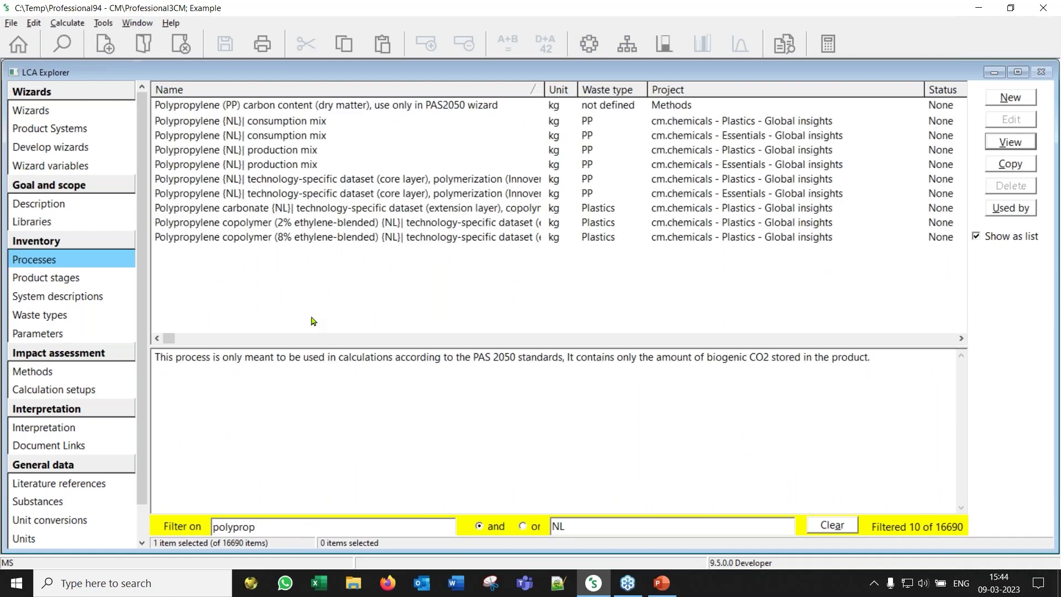
Open the Netherlands polypropylene consumption mix from the cm.chemicals Plastics library and read its documentation comment
click(288, 123)
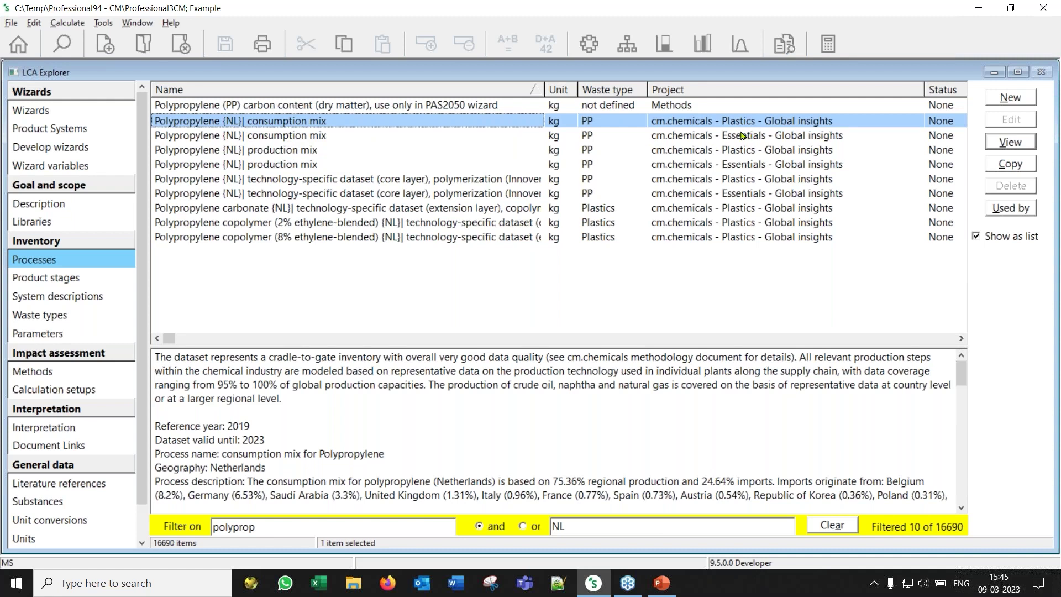
double_click(300, 127)
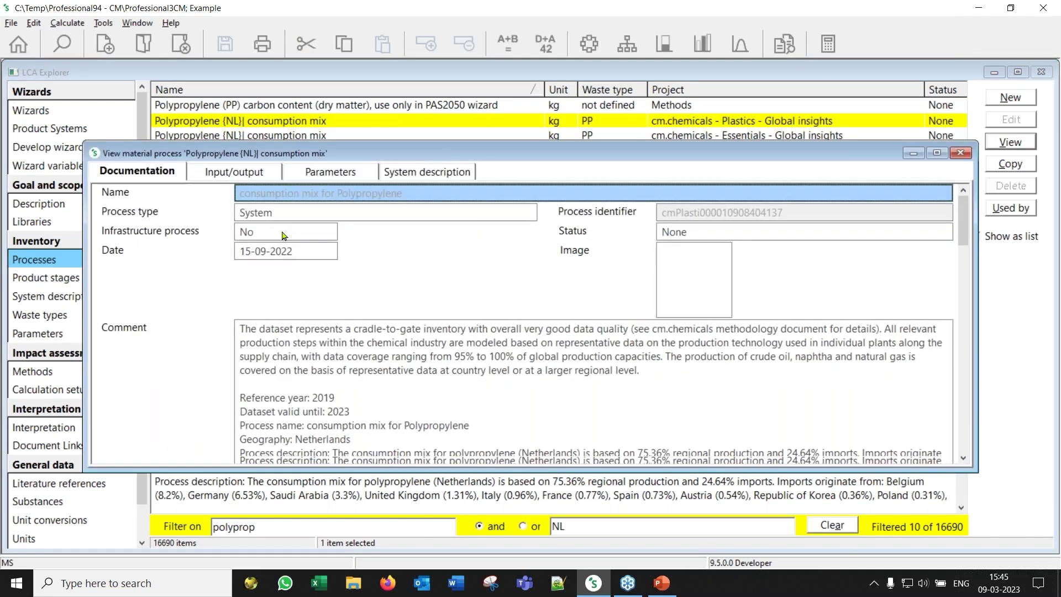
scroll(284, 236, down, 3)
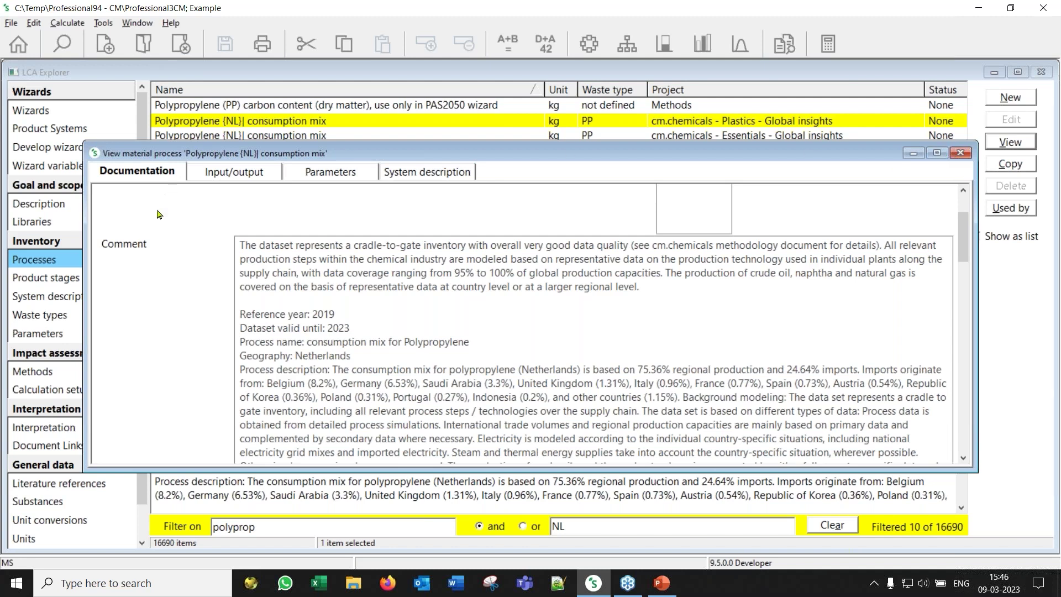
Read the rest of the polypropylene consumption mix documentation, from the general details to the quality indicators, allocation rules and verification
scroll(160, 216, up, 2)
scroll(396, 275, down, 5)
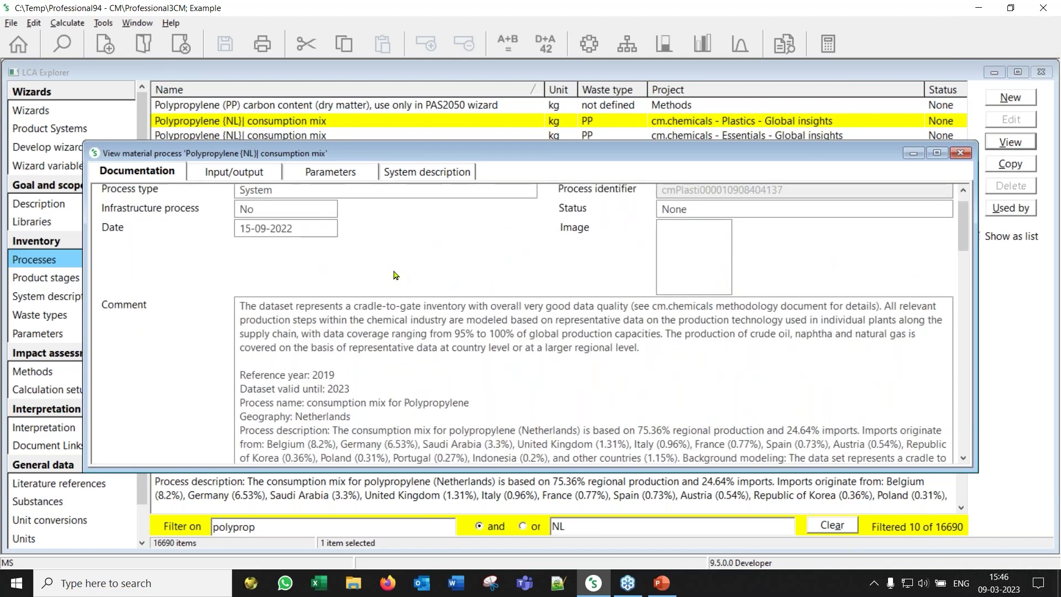
scroll(386, 269, down, 15)
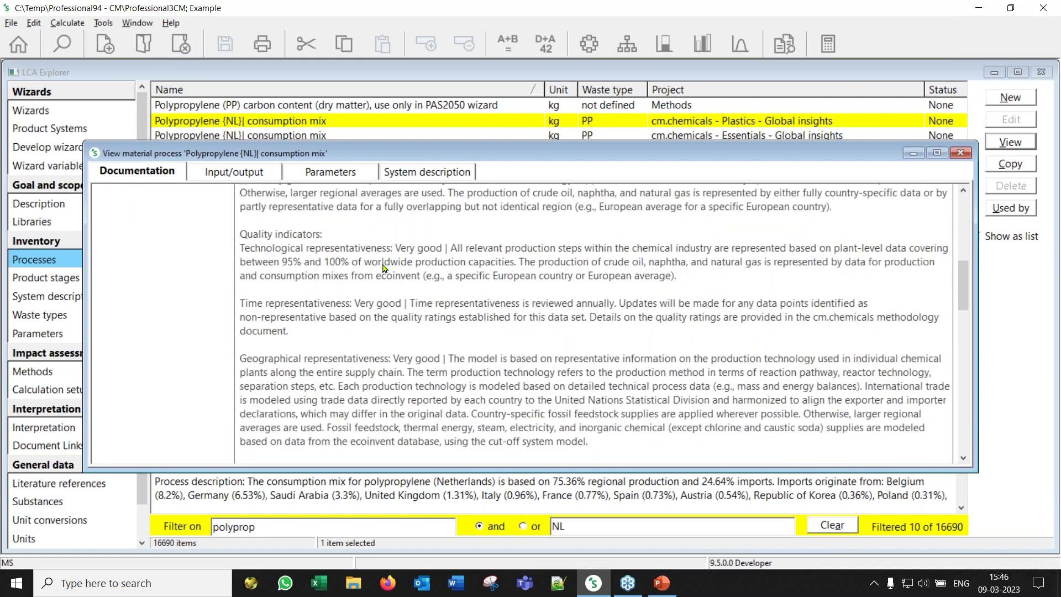
scroll(390, 270, down, 9)
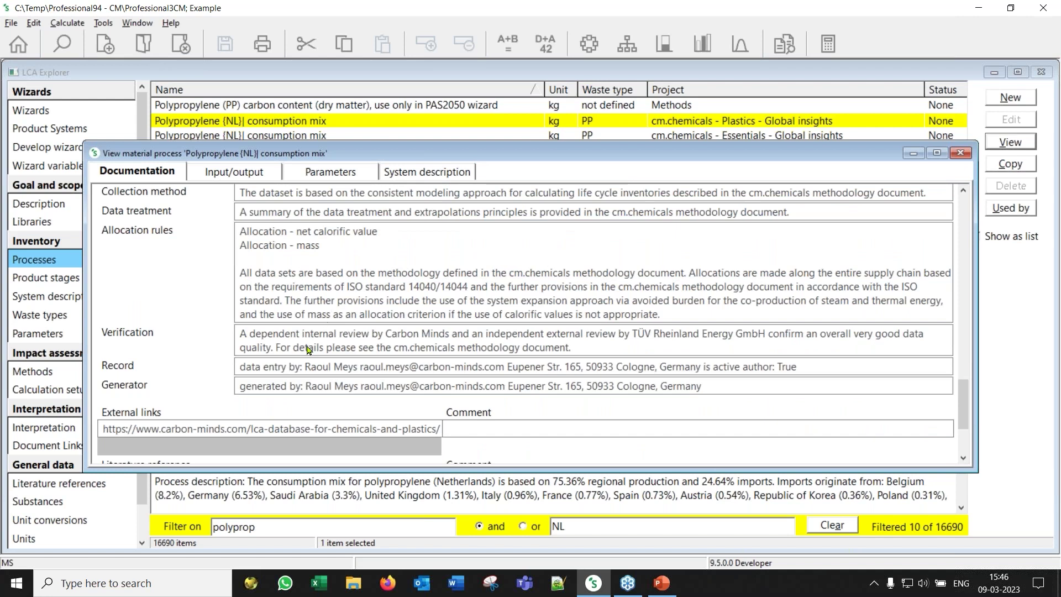
Examine the dataset's inputs and outputs, from the product and inputs from nature down to the air emissions
click(232, 176)
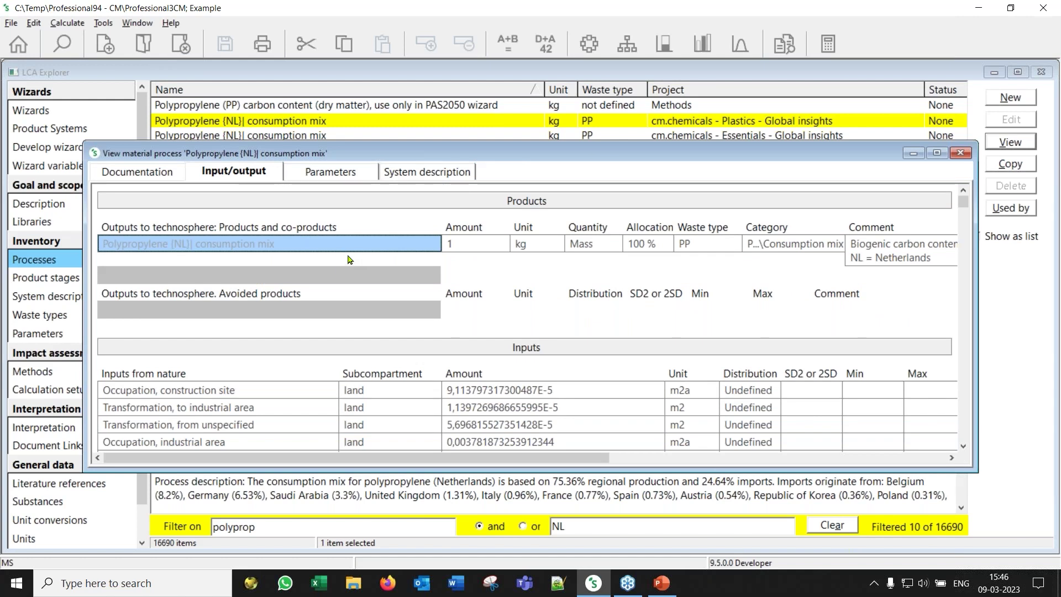
scroll(339, 292, down, 1)
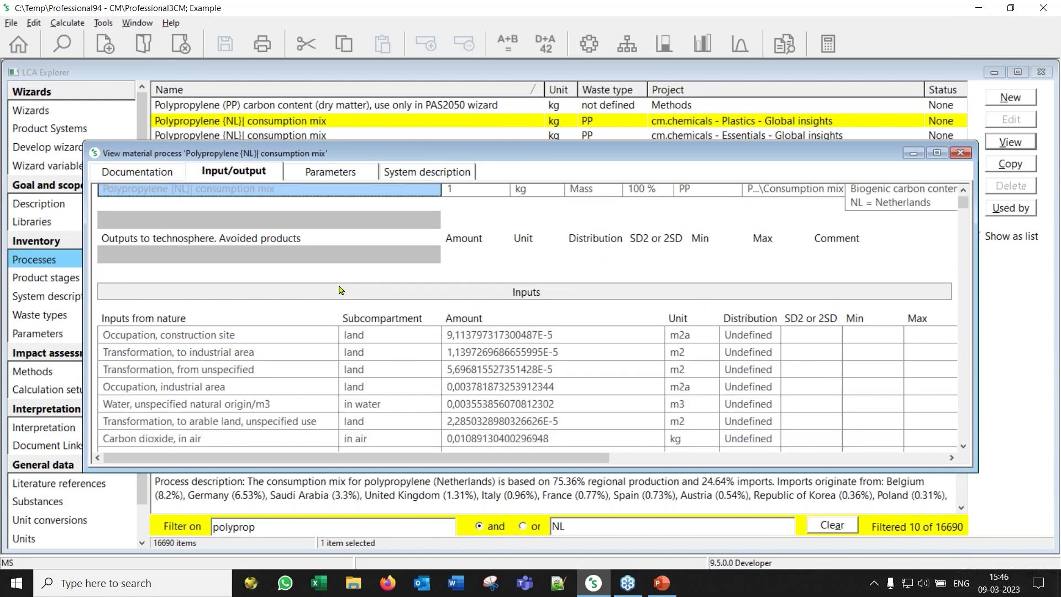
scroll(341, 287, down, 1)
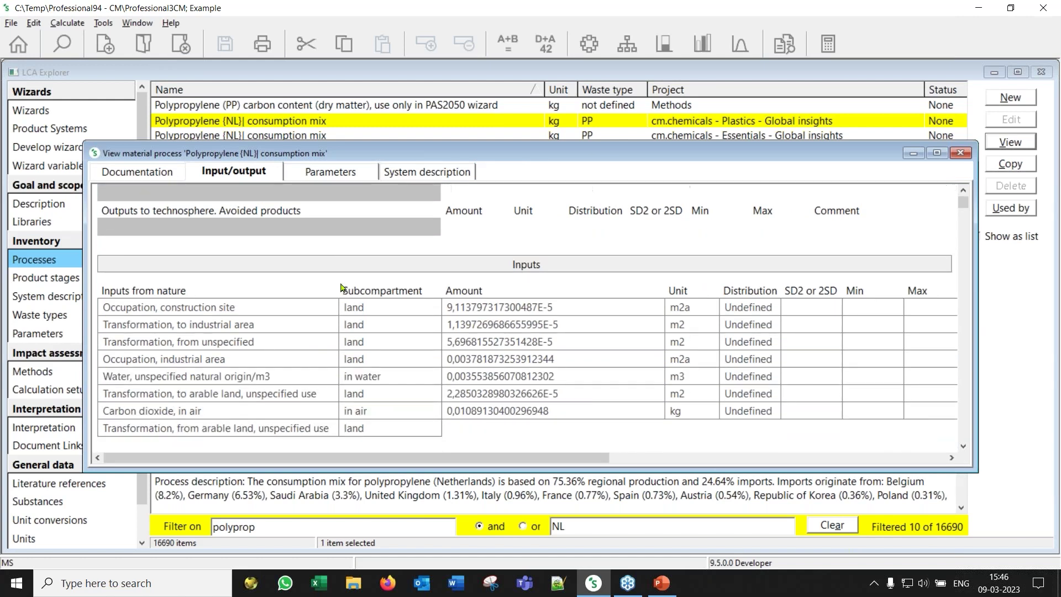
scroll(341, 287, down, 1)
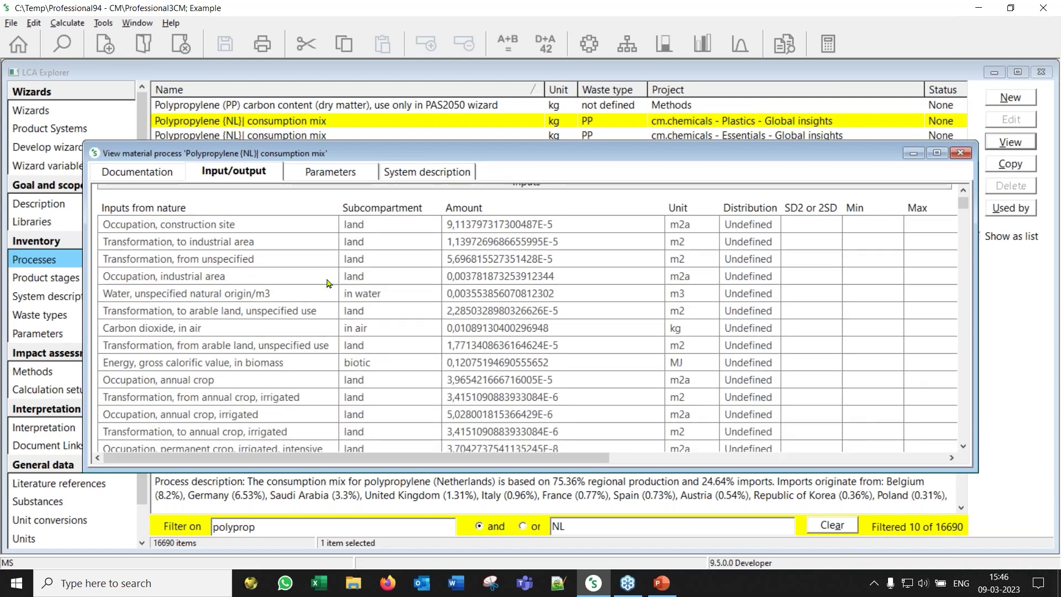
scroll(329, 284, down, 6)
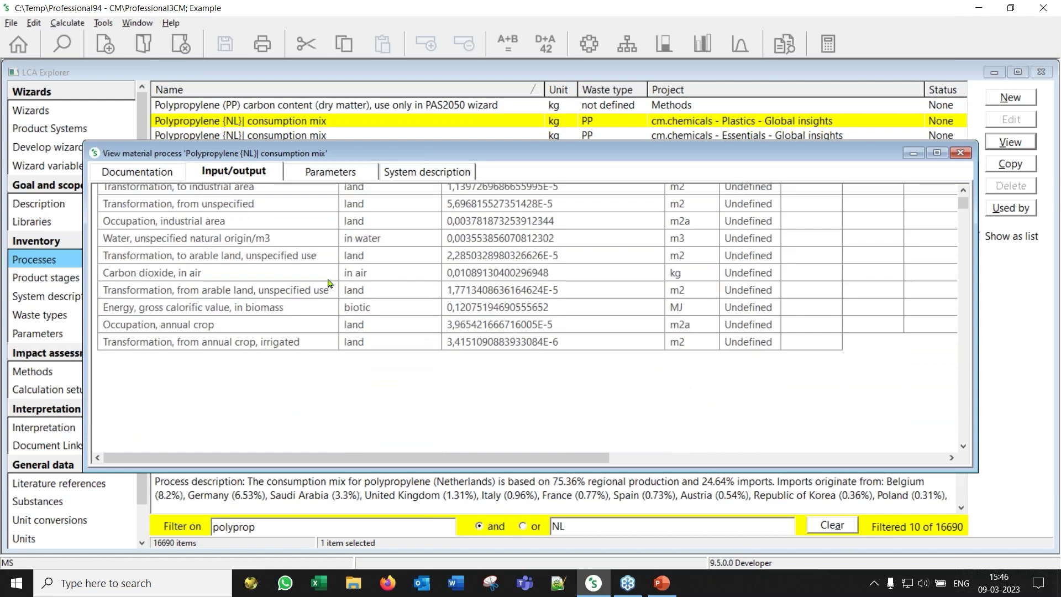
scroll(330, 283, down, 5)
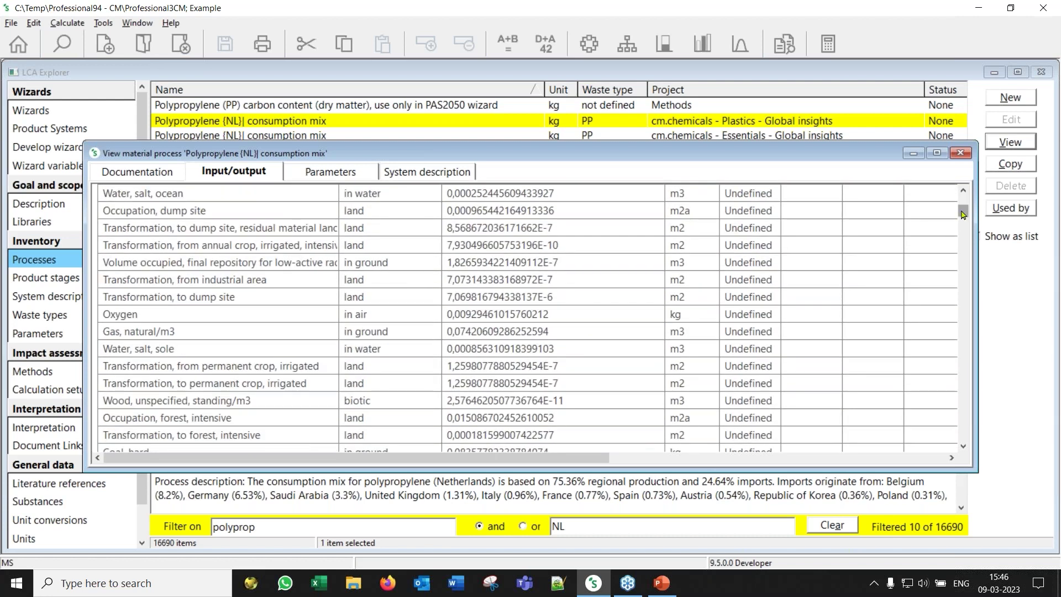
drag(963, 214, 931, 261)
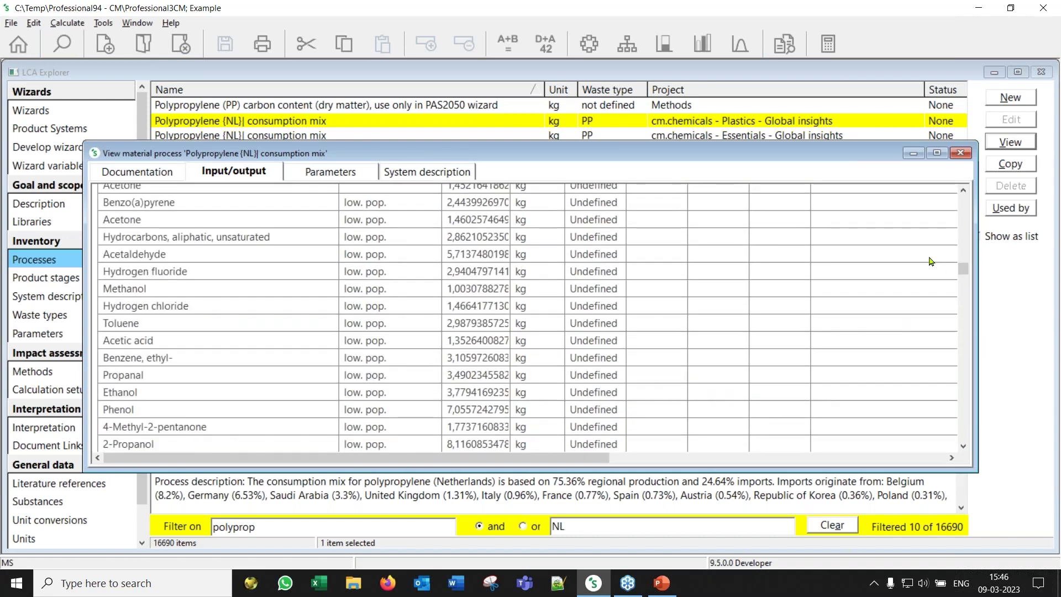
scroll(266, 263, down, 3)
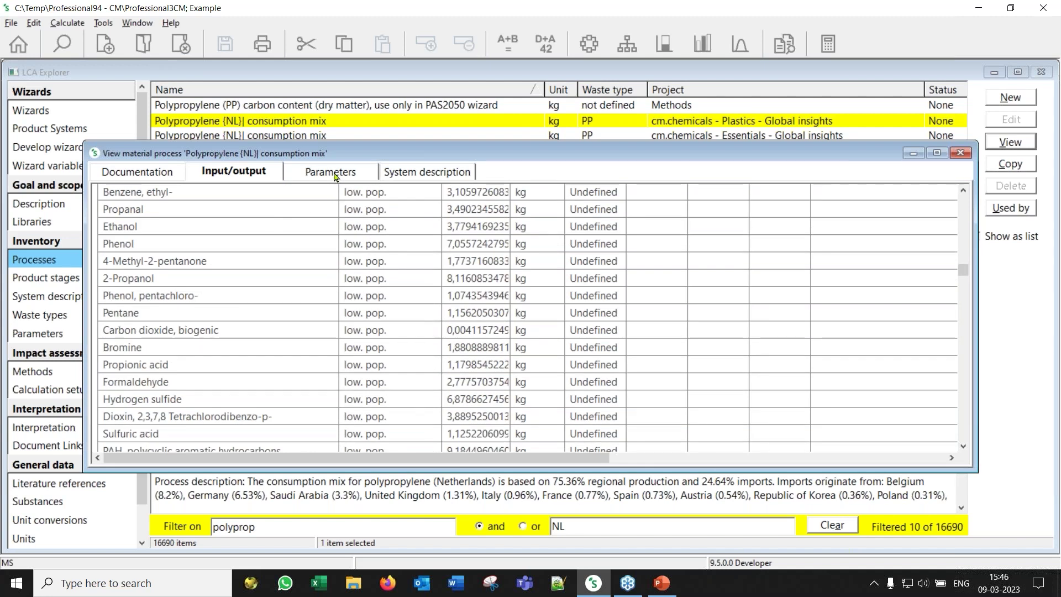
Check the dataset's parameters and its system description, including the allocation rules, and close the dataset
click(334, 175)
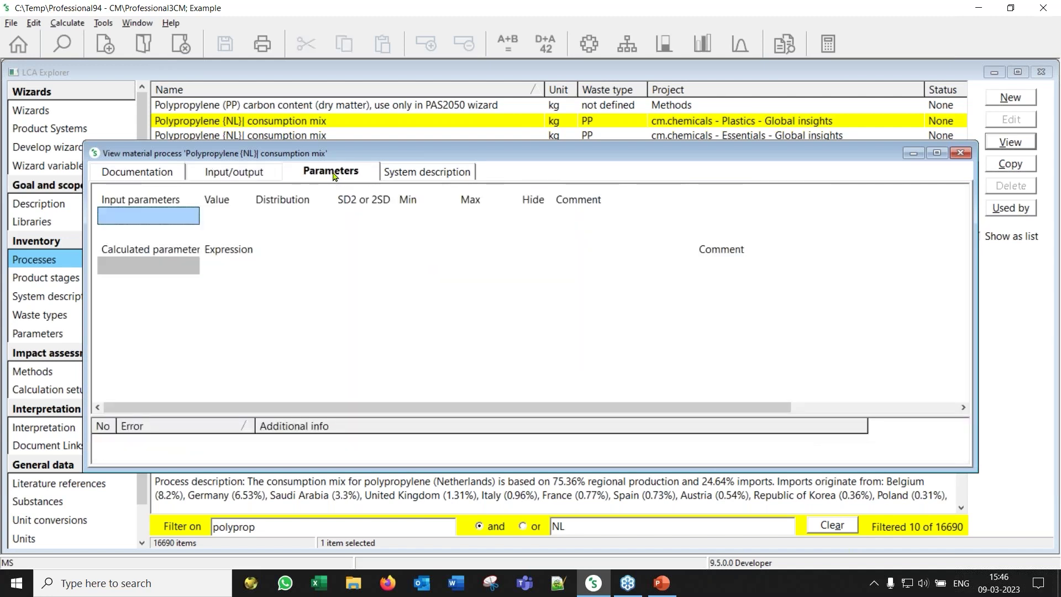
click(429, 171)
scroll(410, 268, down, 10)
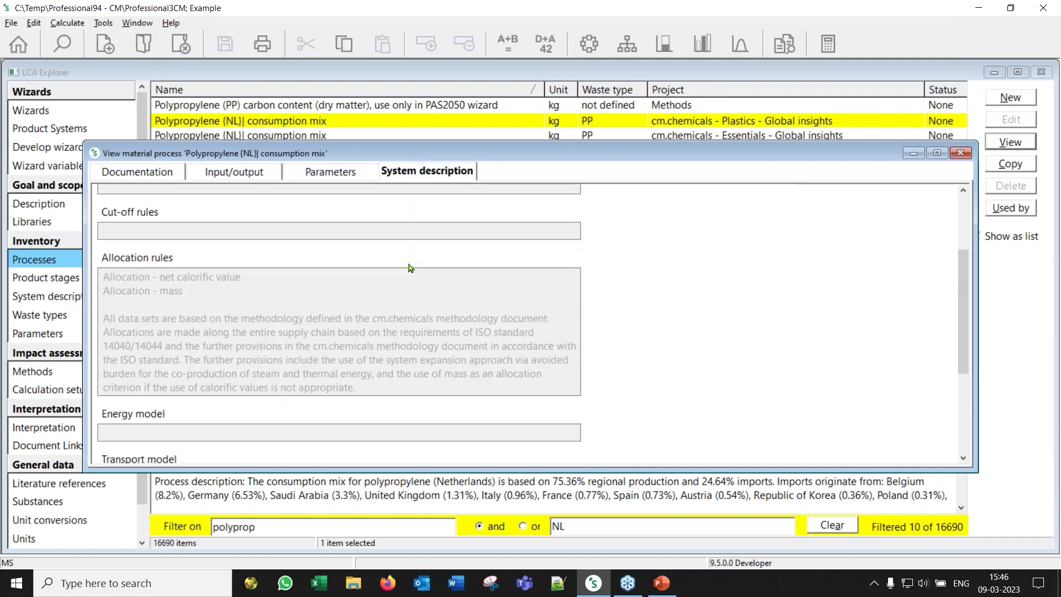
scroll(410, 268, up, 5)
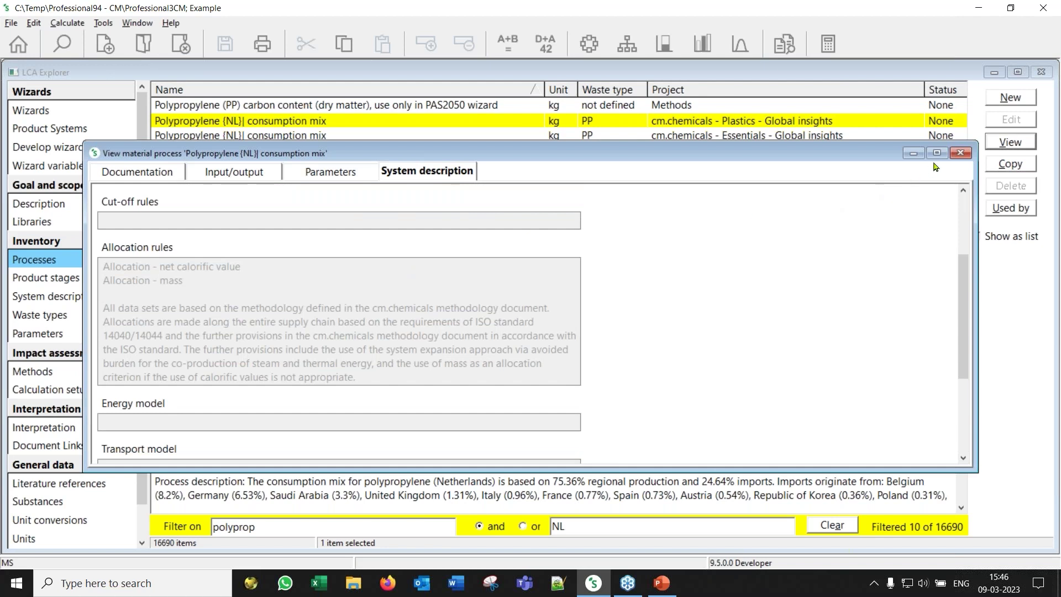
click(959, 153)
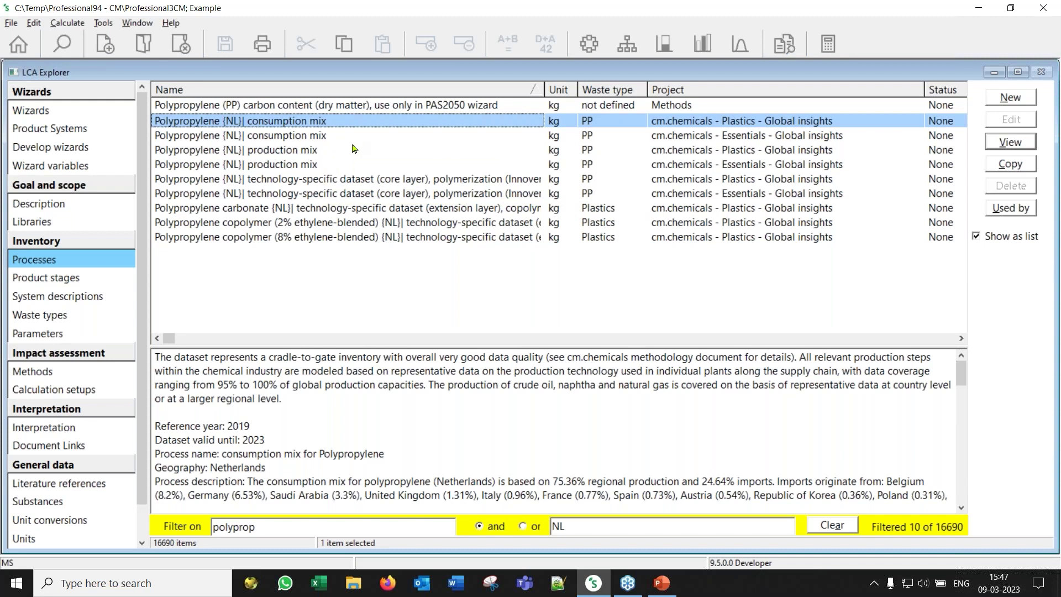
Compare the Netherlands polypropylene consumption and production mixes from the Plastics library using ReCiPe 2016 Endpoint (H), and close the results
ctrl+click(307, 155)
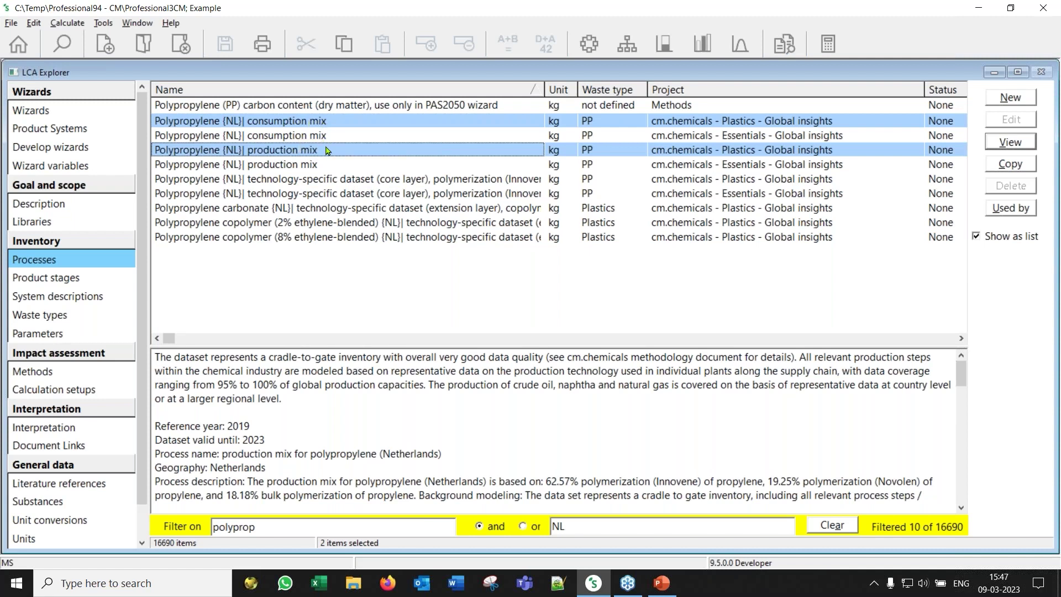
click(703, 45)
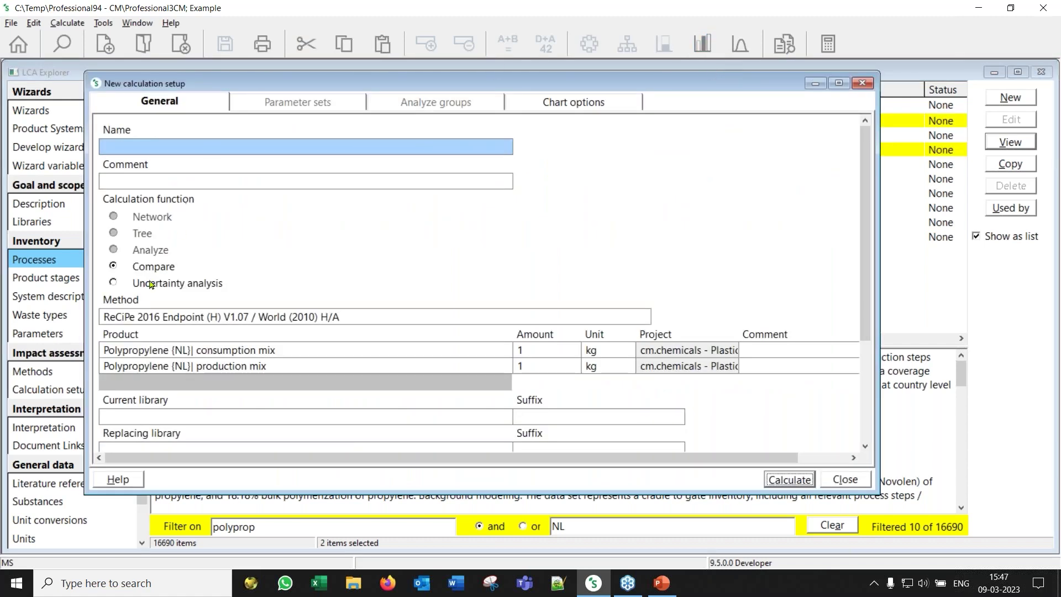
click(128, 317)
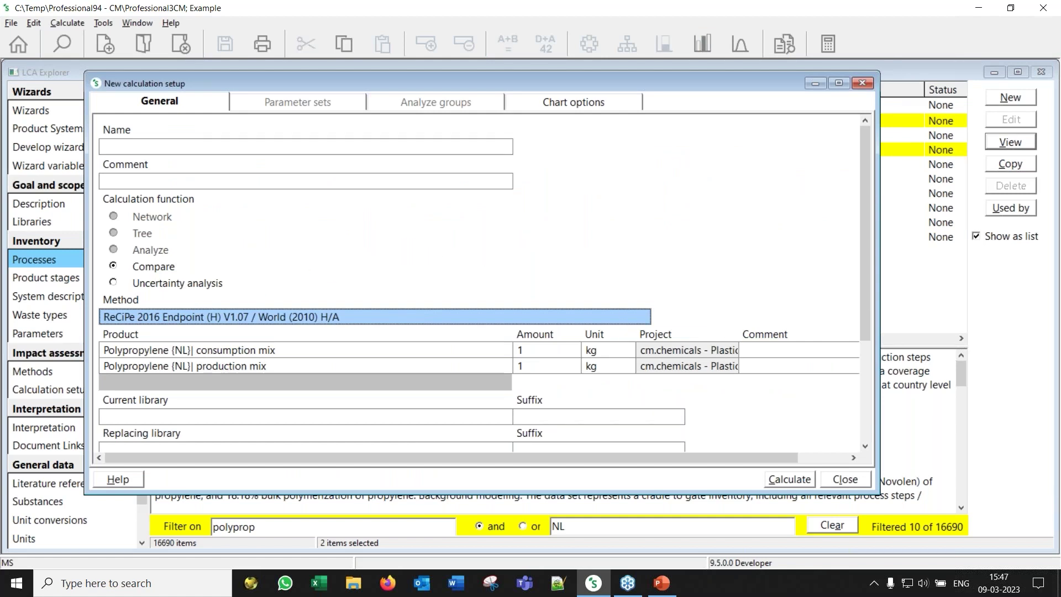
click(797, 479)
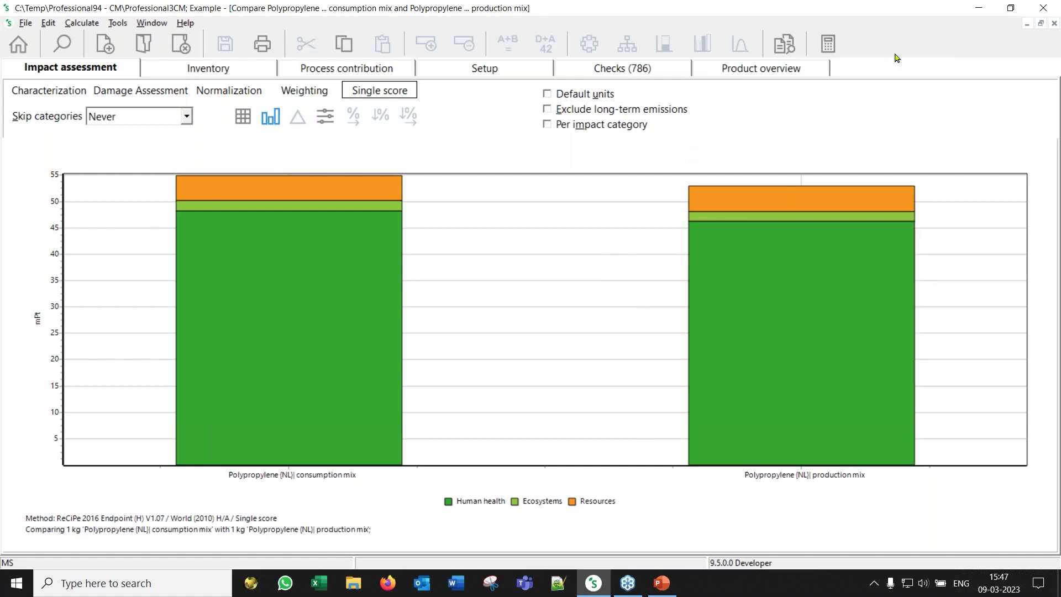
click(1056, 24)
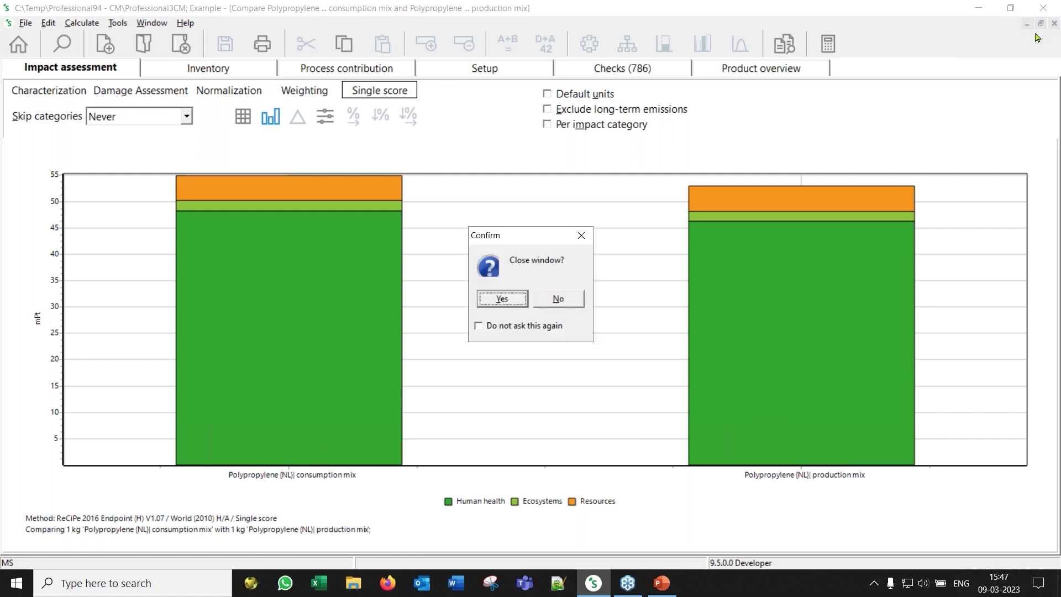
click(503, 299)
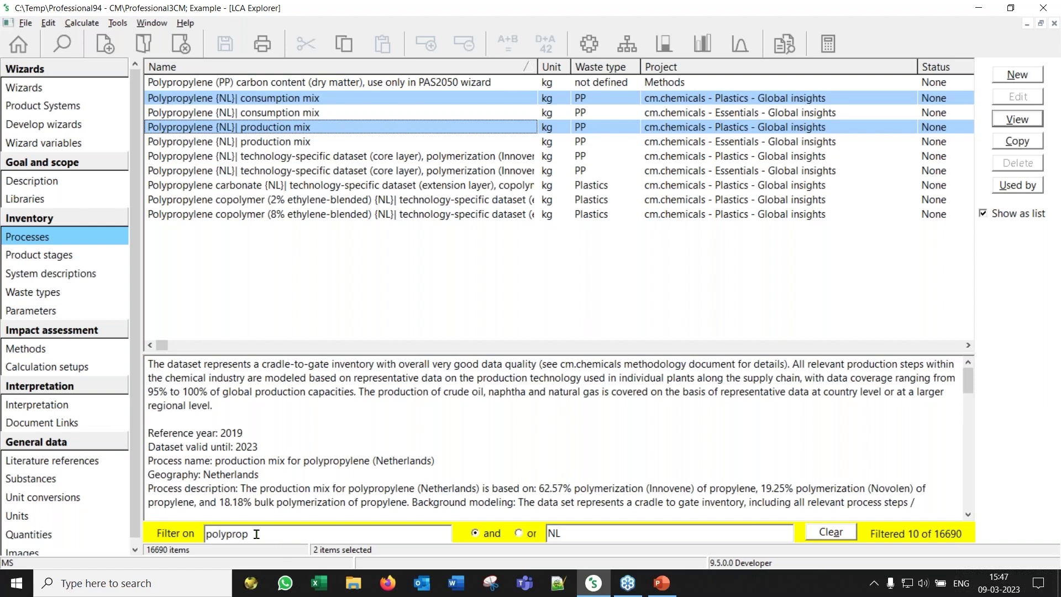
Replace the "NL" filter condition with "produ" and view the description of the Argentina polypropylene production mix from the Plastics library
click(257, 534)
drag(562, 534, 535, 535)
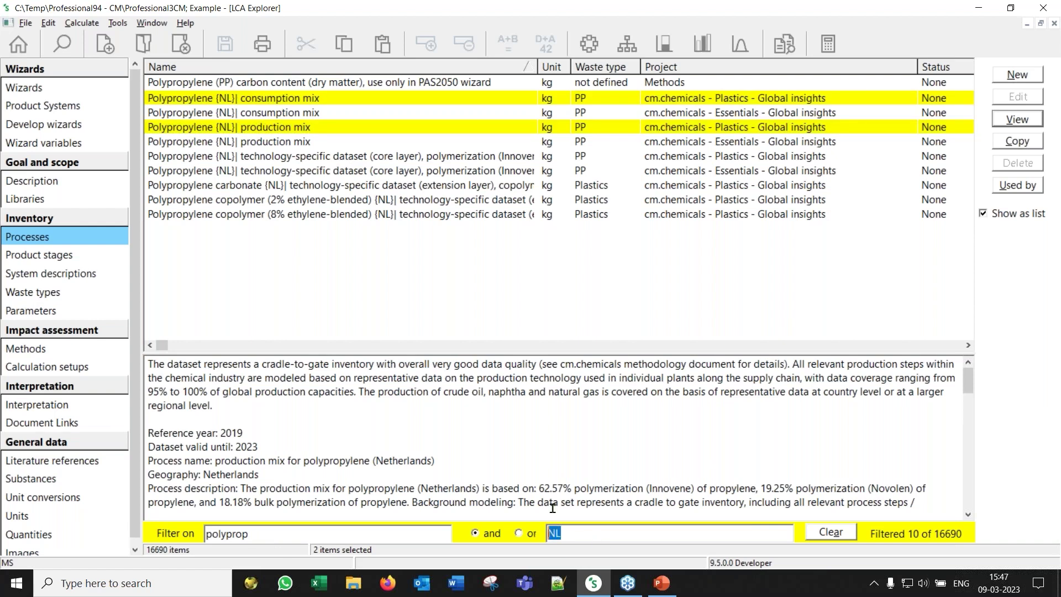
text(produ)
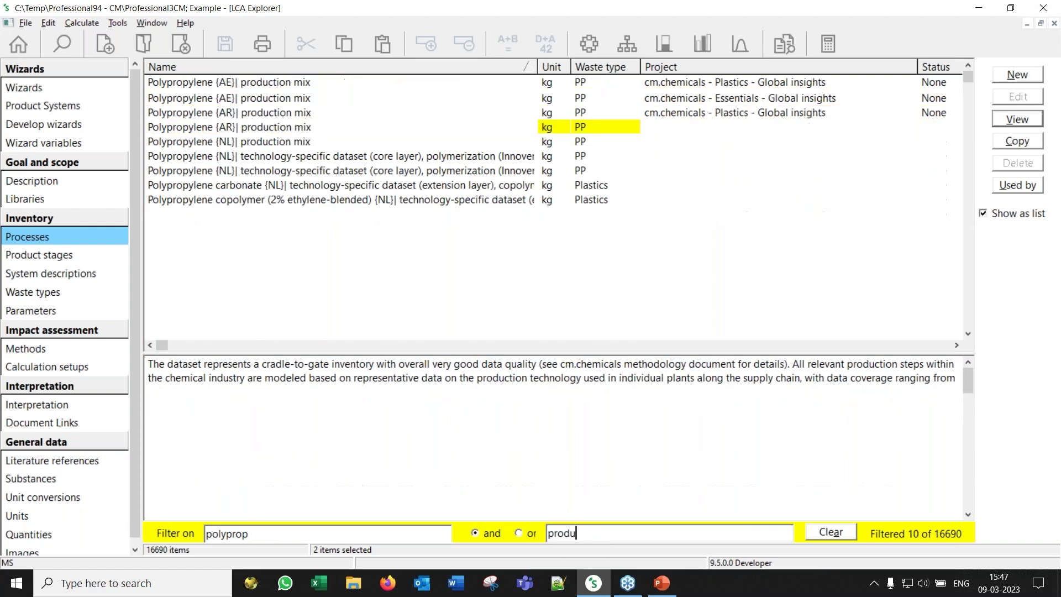
click(247, 115)
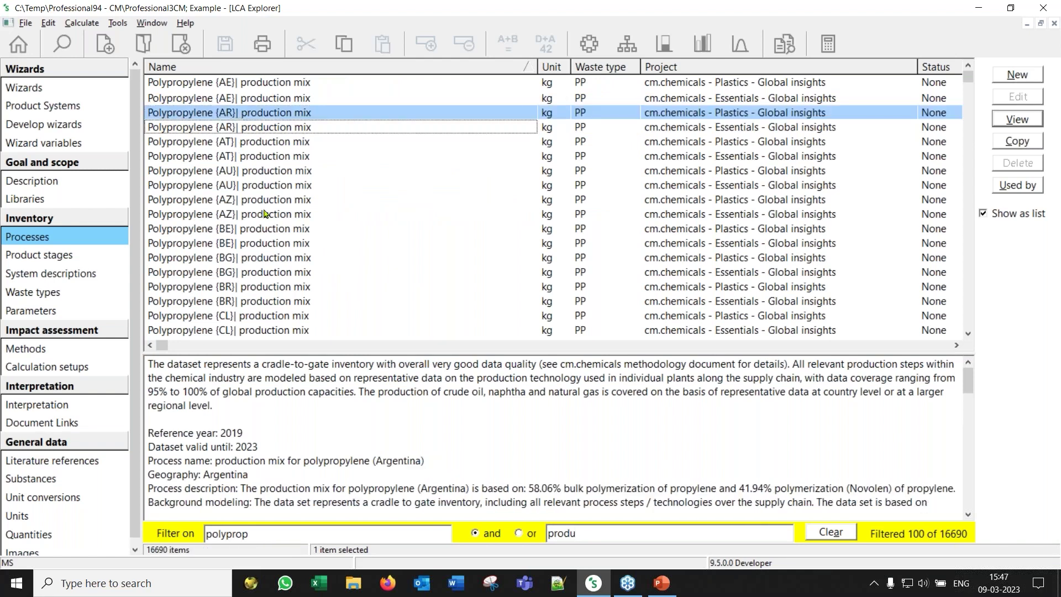
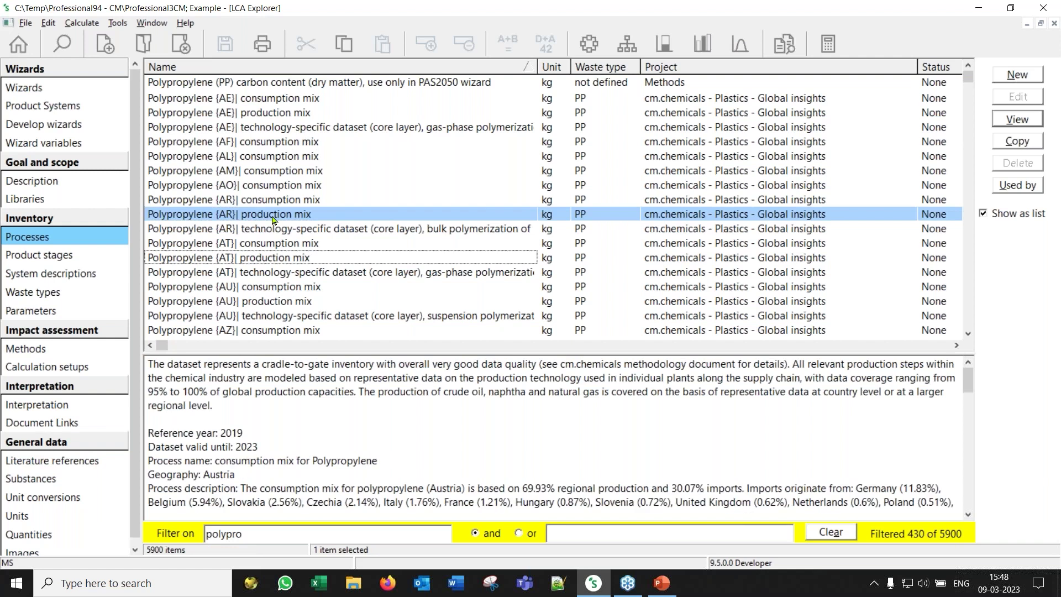
Browse the country-specific polypropylene datasets down to Costa Rica and view the description of the China production mix
key(Down)
key(Down)
key(Down)
key(Down)
key(Down)
key(Down)
key(Down)
key(Down)
key(Down)
key(Down)
key(Down)
key(Down)
key(Down)
key(Down)
key(Down)
key(Down)
key(Down)
key(Down)
key(Down)
key(Down)
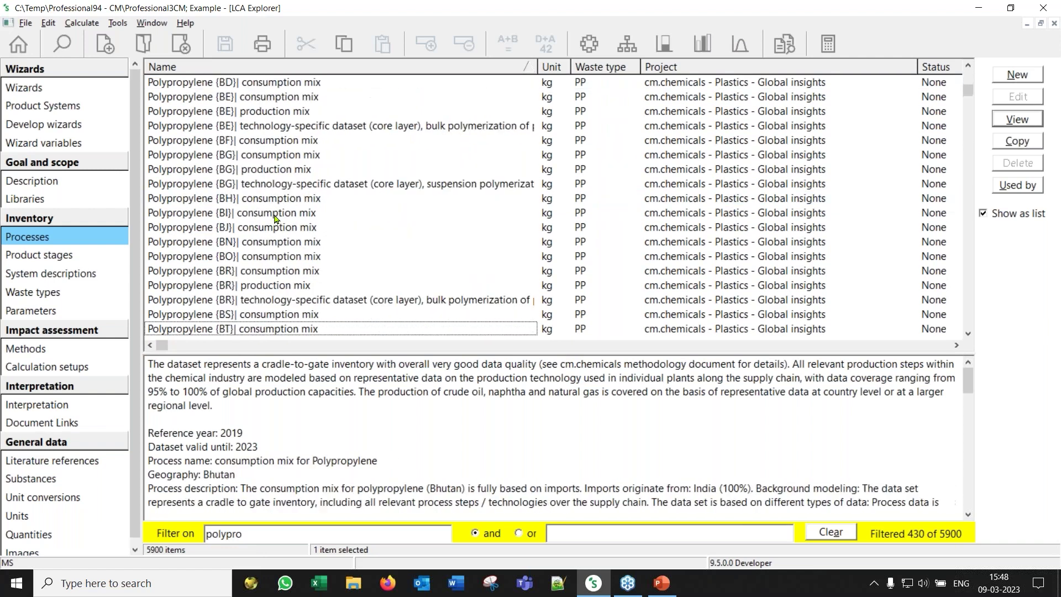
key(Down)
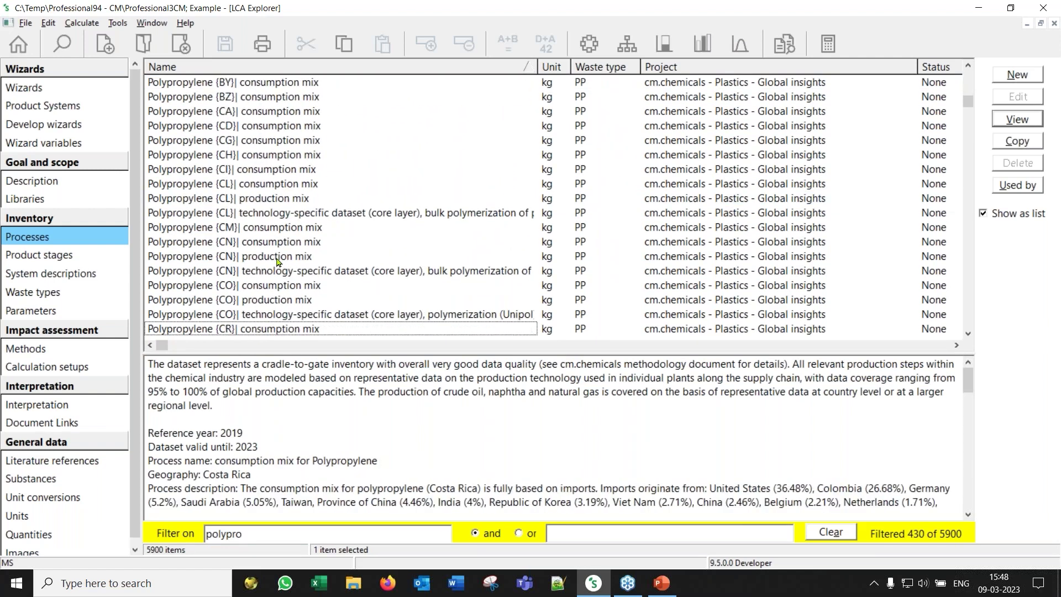
click(282, 257)
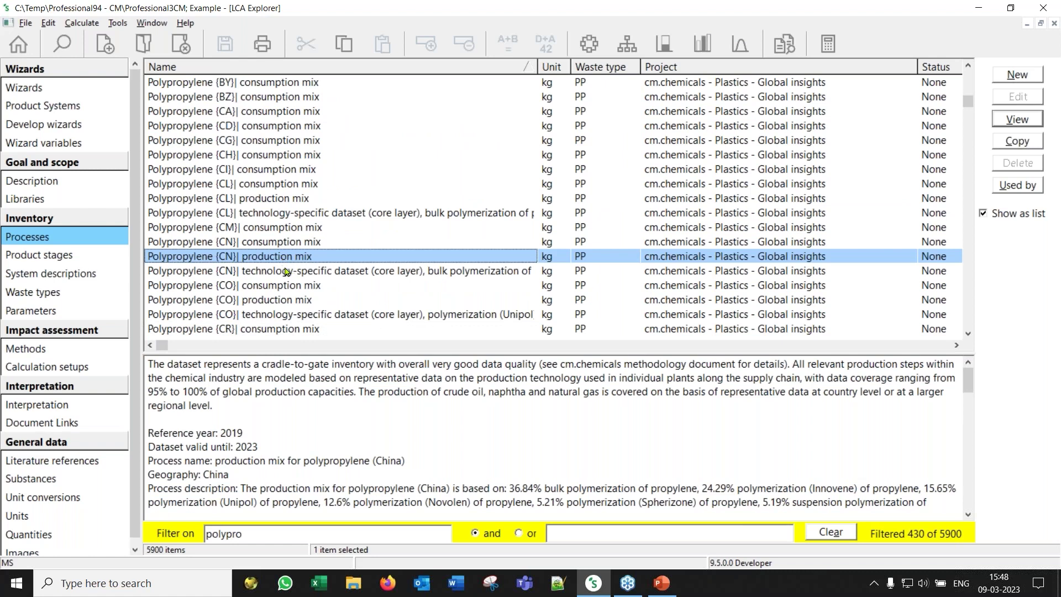
Add "prod" as the second filter condition and select the CN, EU-27 and US polypropylene production mixes together
click(577, 536)
text(prod)
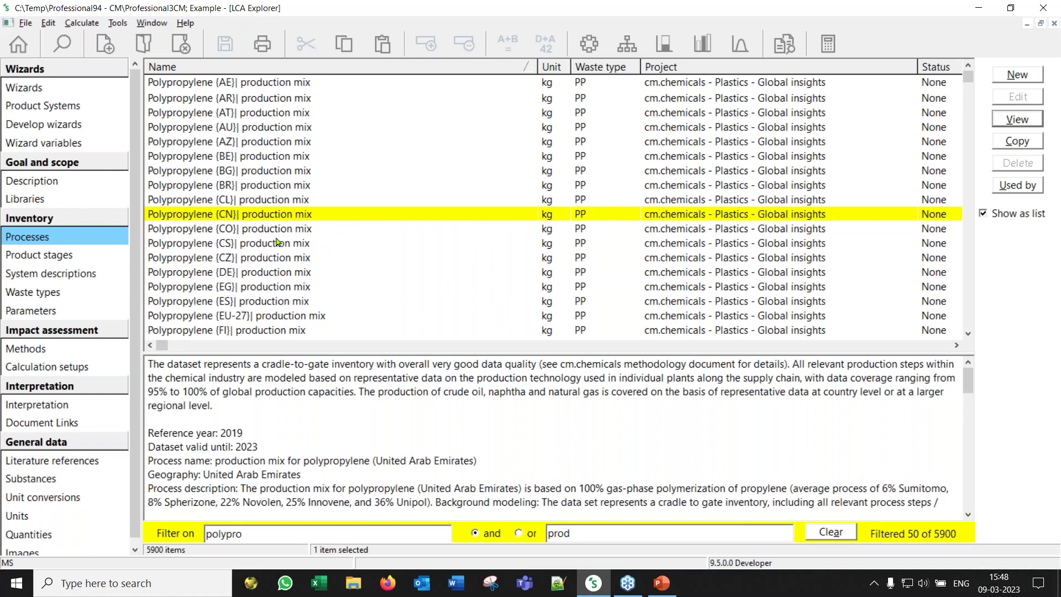
click(248, 219)
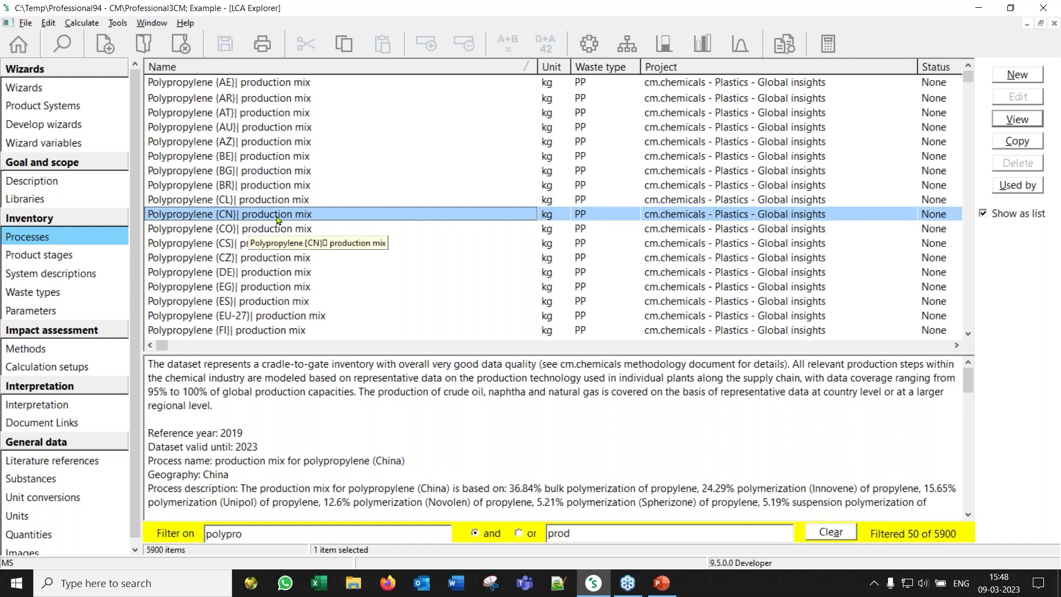
shift+click(274, 317)
click(259, 305)
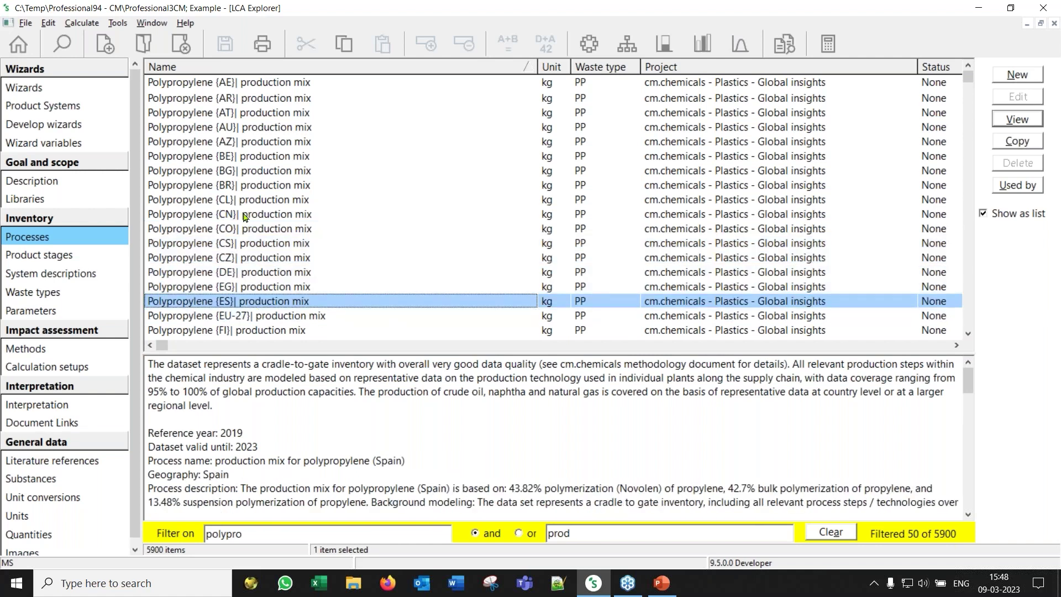
click(243, 217)
ctrl+click(273, 316)
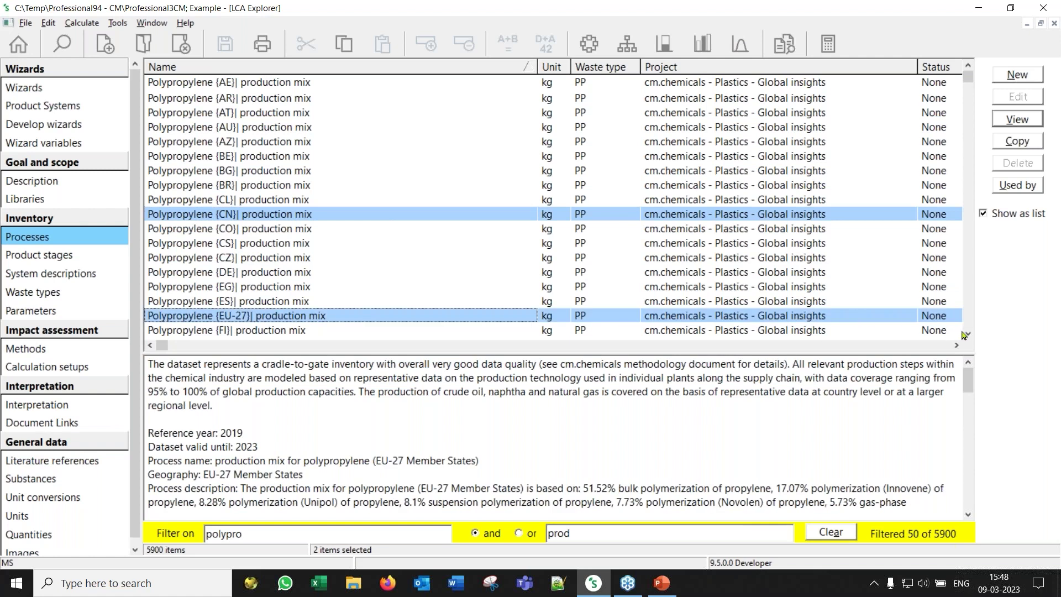
drag(965, 335, 965, 335)
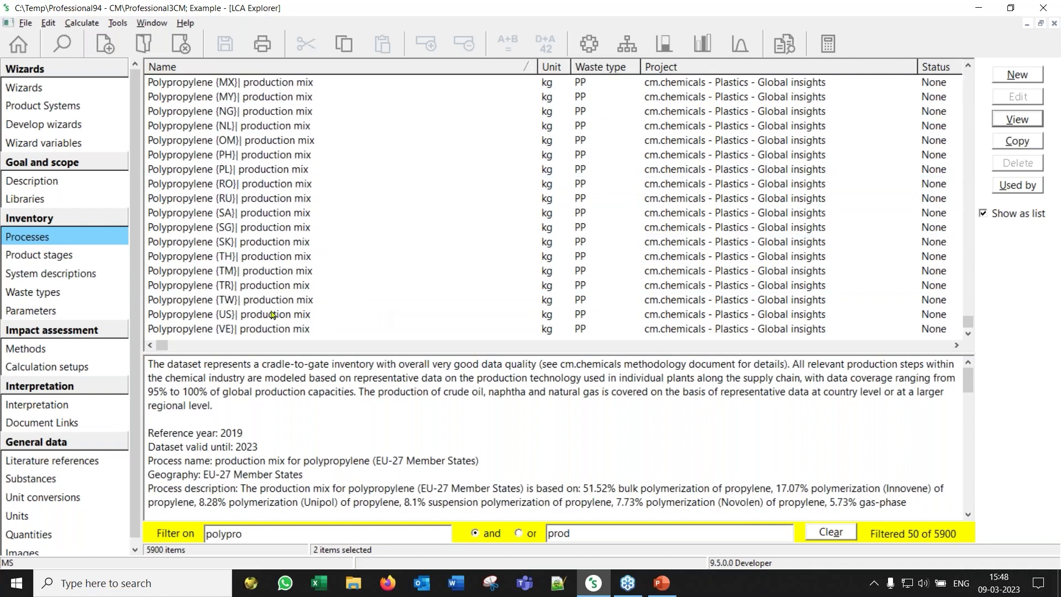
ctrl+click(237, 314)
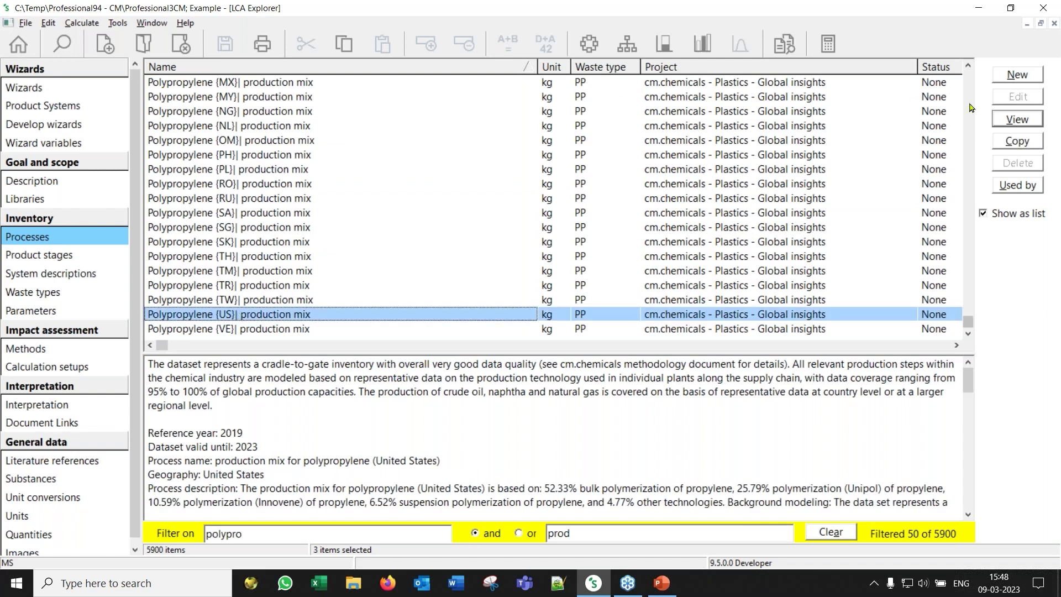
drag(969, 67, 968, 66)
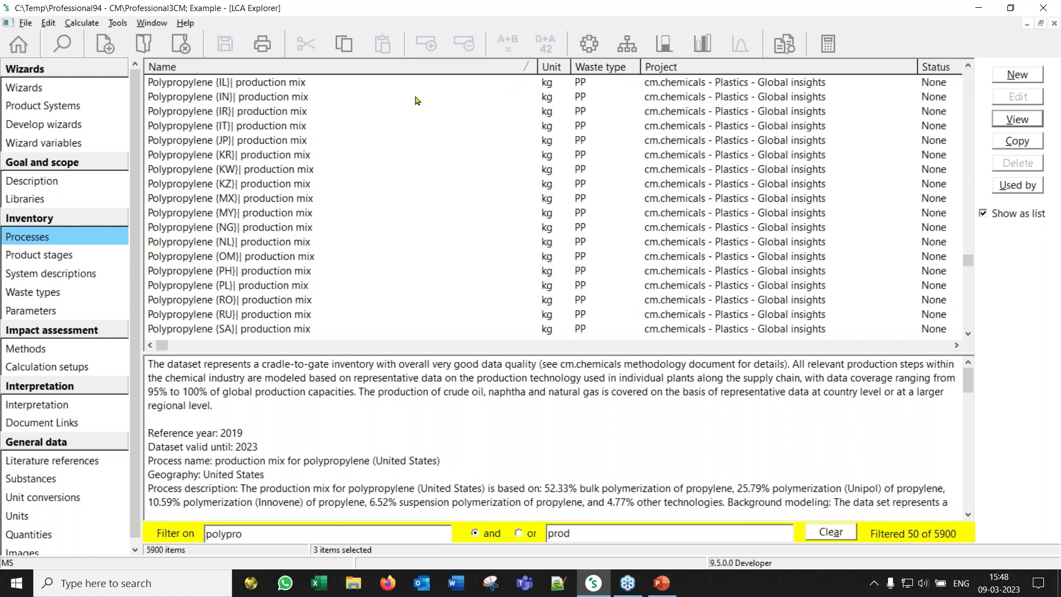
Add the India (IN) polypropylene production mix to the selection and compare the four production mixes with ReCiPe 2016 Endpoint (H)
ctrl+click(264, 100)
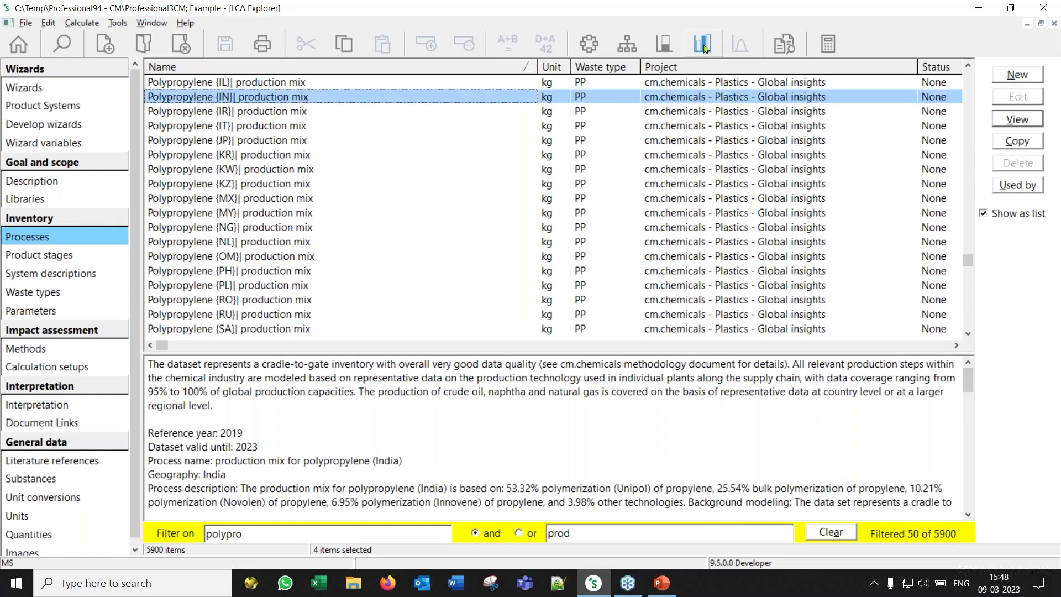
click(703, 45)
click(967, 546)
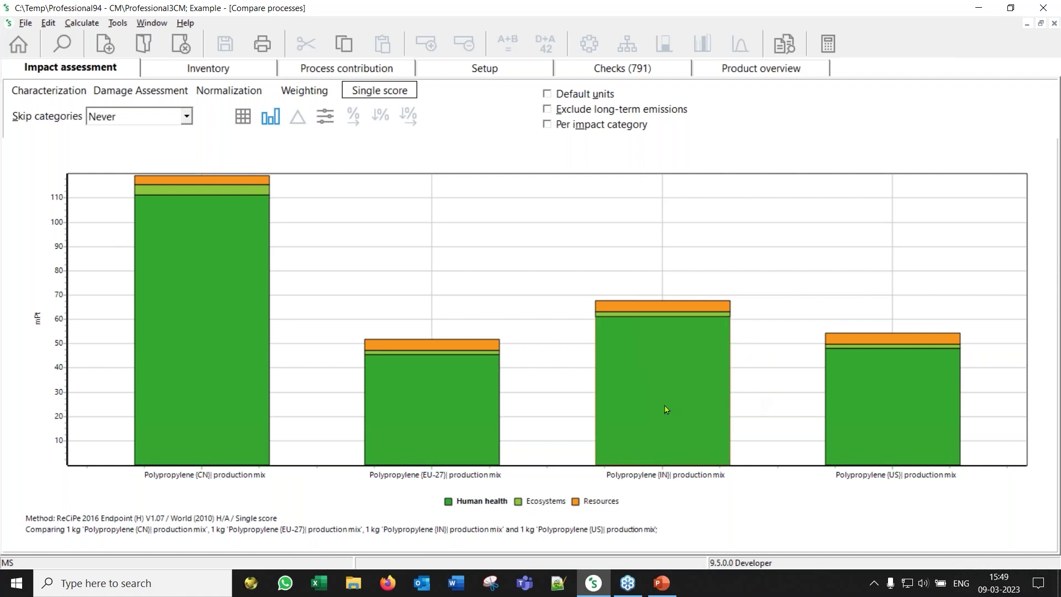
Open the per-substance specification of the China mix's Resources score and sort the substances by the China column in descending order
double_click(226, 185)
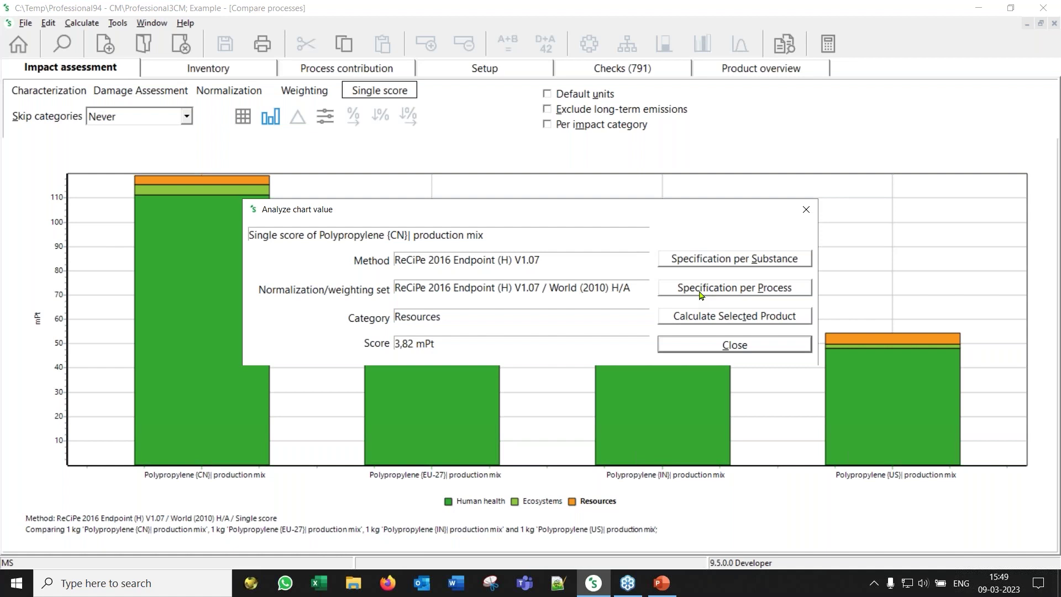
click(727, 262)
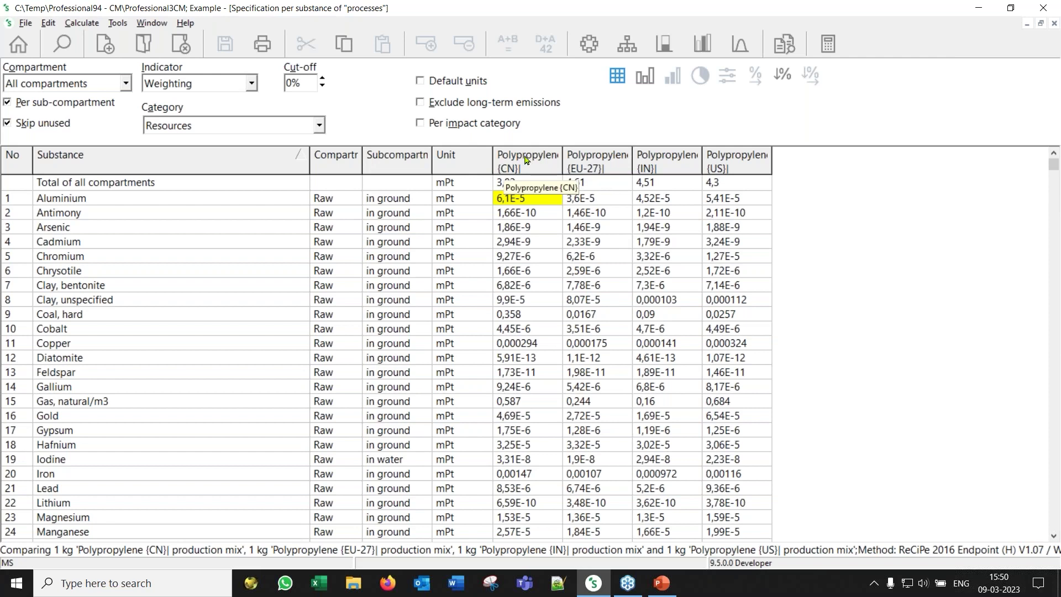
click(544, 162)
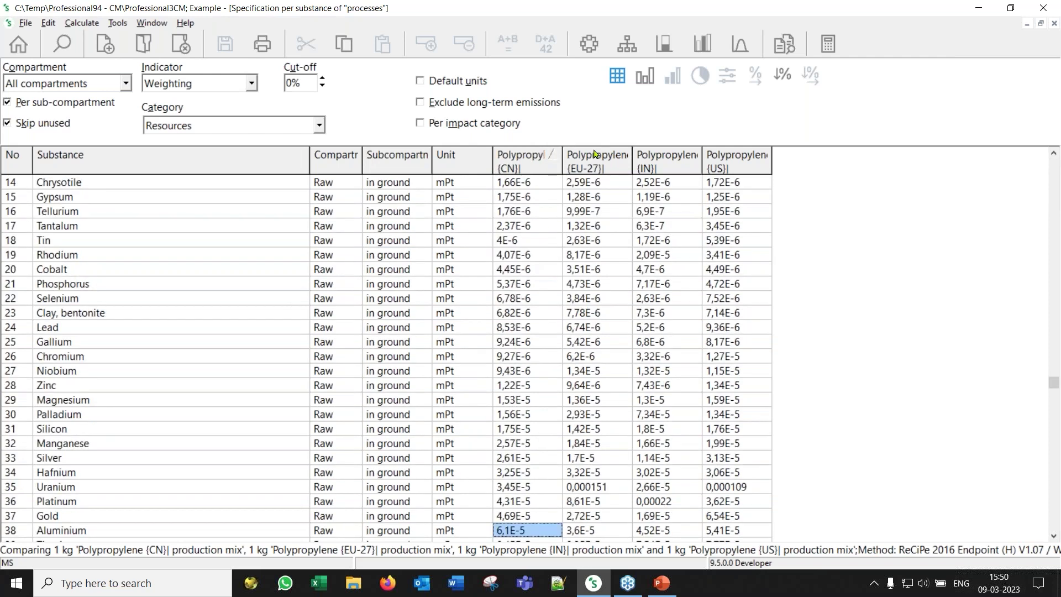
drag(1056, 378, 916, 181)
click(528, 158)
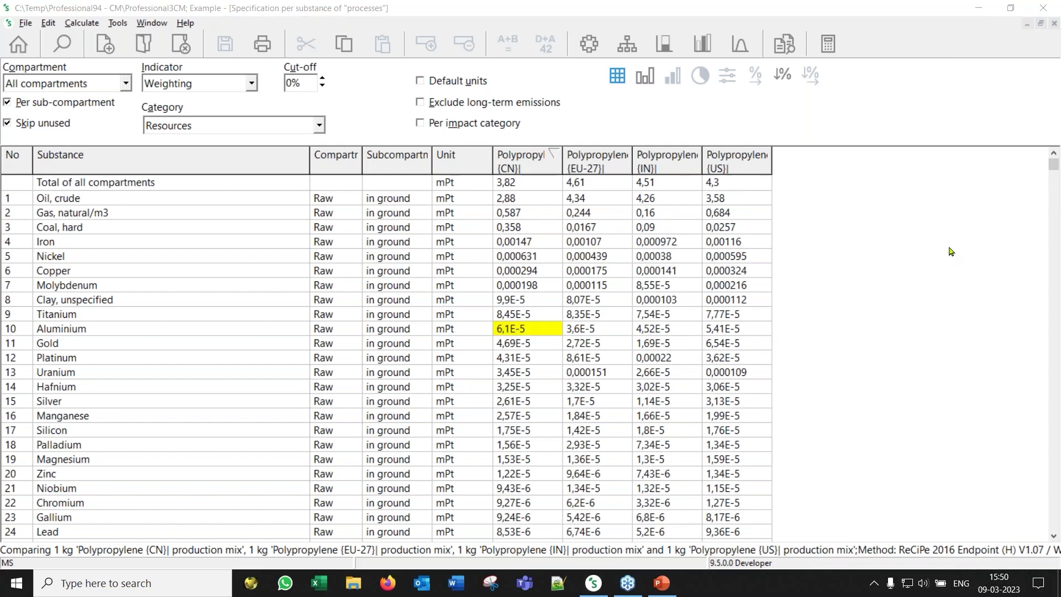
click(525, 202)
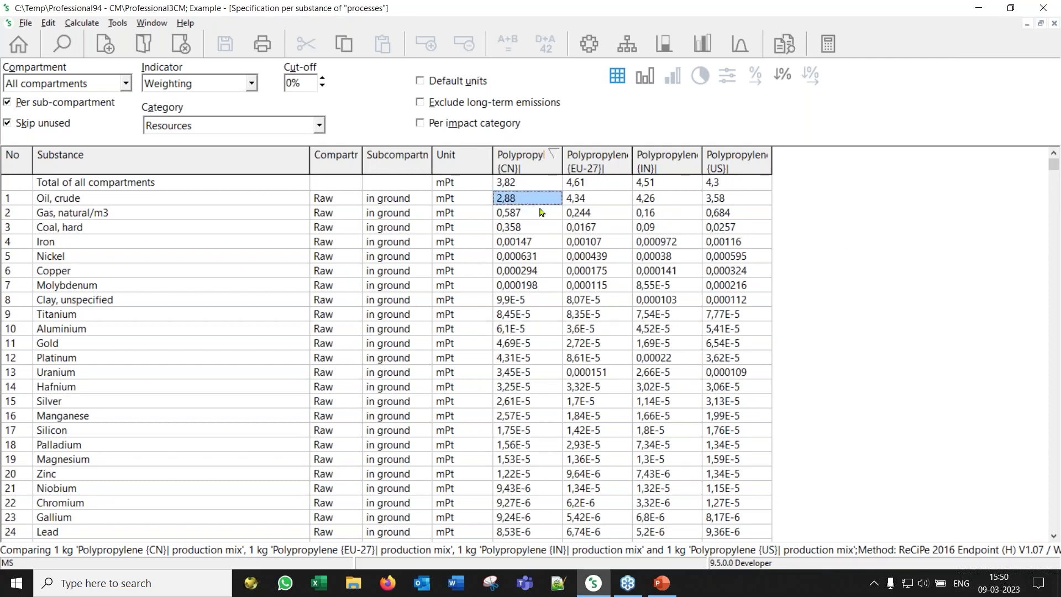
click(136, 202)
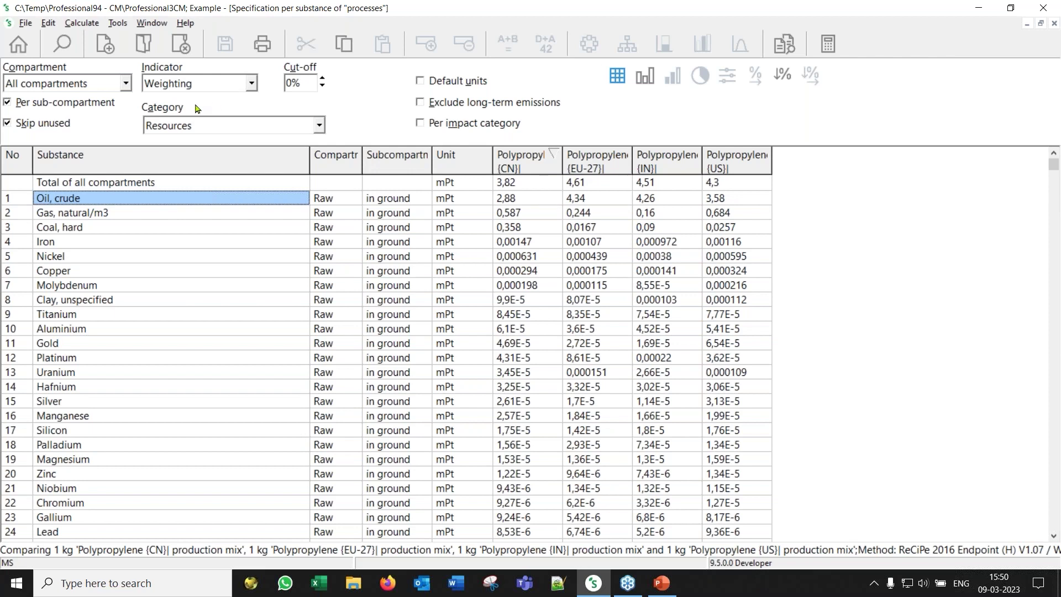
Set the specification category to Ecosystems, examine the largest China substance contributions, and return to the process list
click(178, 127)
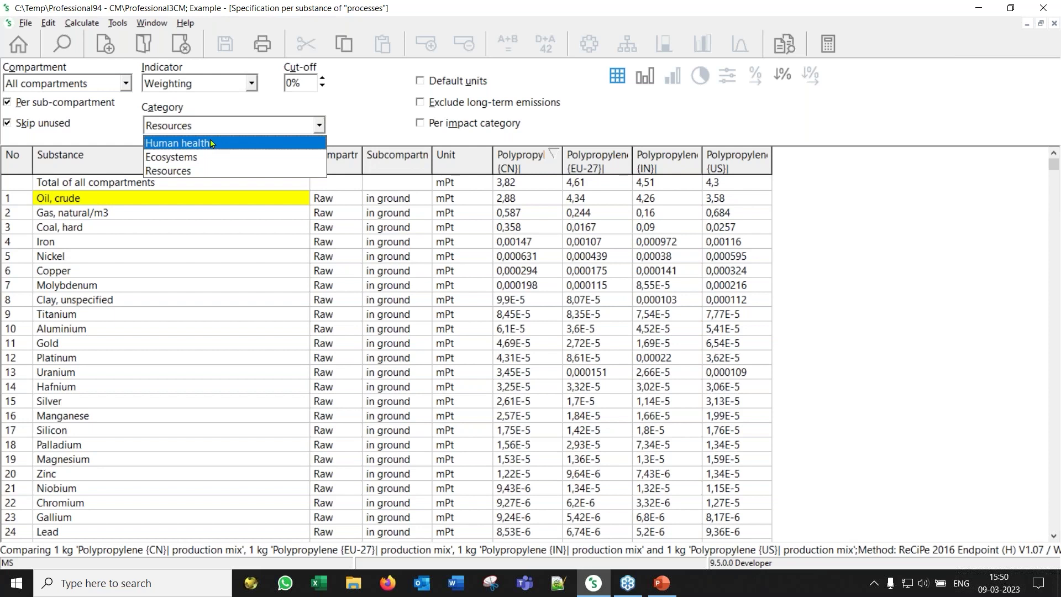
click(201, 156)
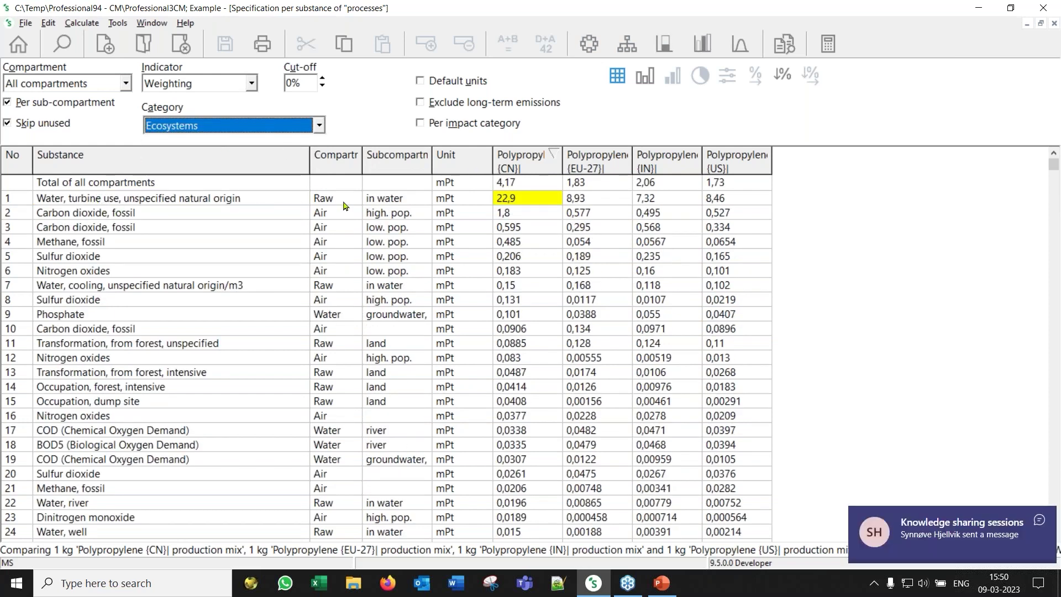
click(107, 203)
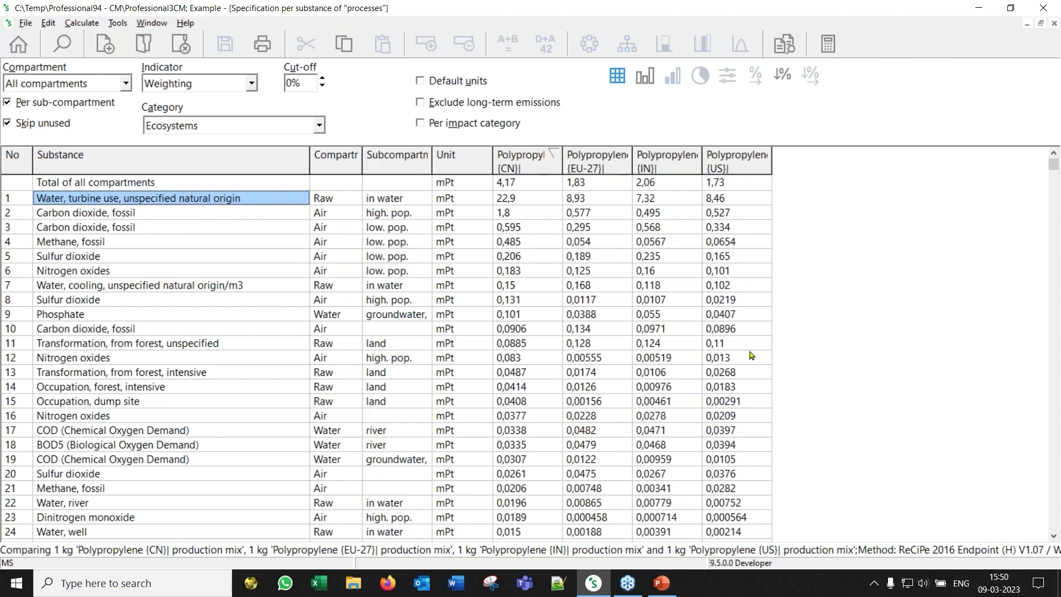
click(508, 200)
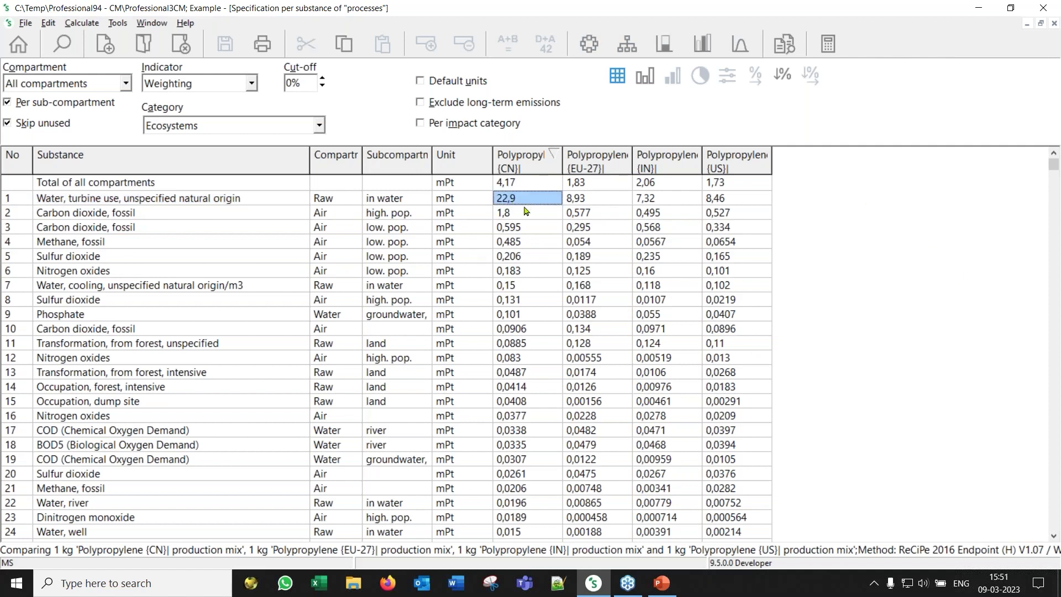
click(520, 216)
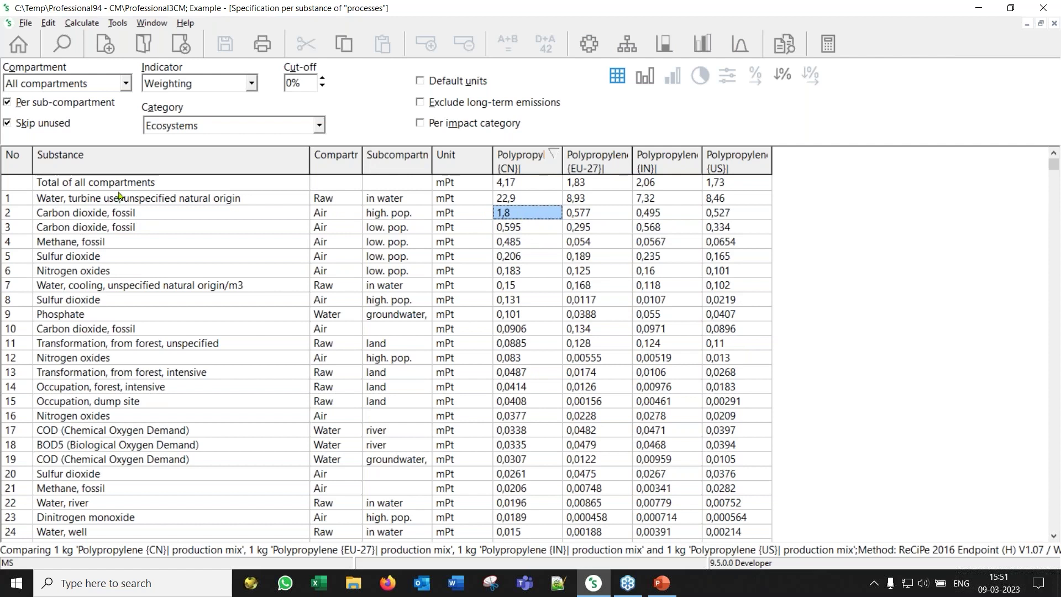
click(526, 228)
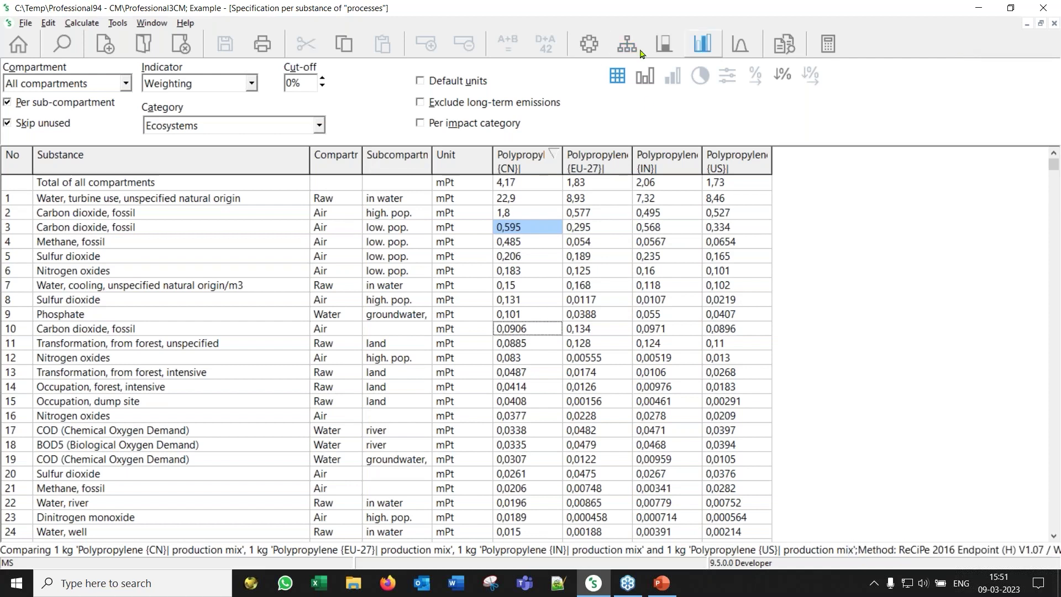
click(17, 43)
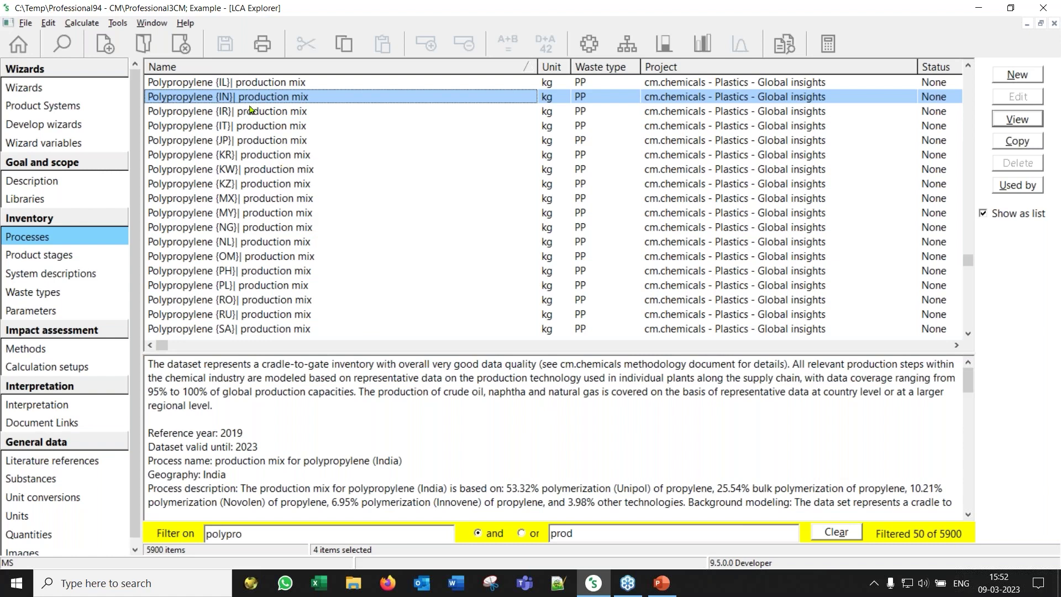
Open the online help article on additional data libraries, dismissing the browser's password prompt, and review the databases available for download
click(182, 23)
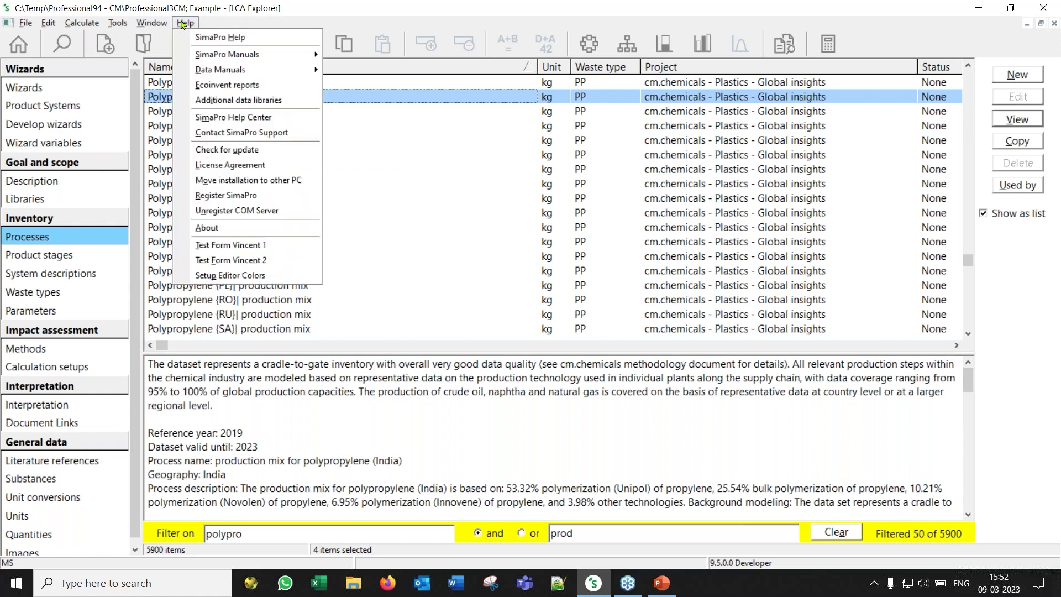
click(242, 100)
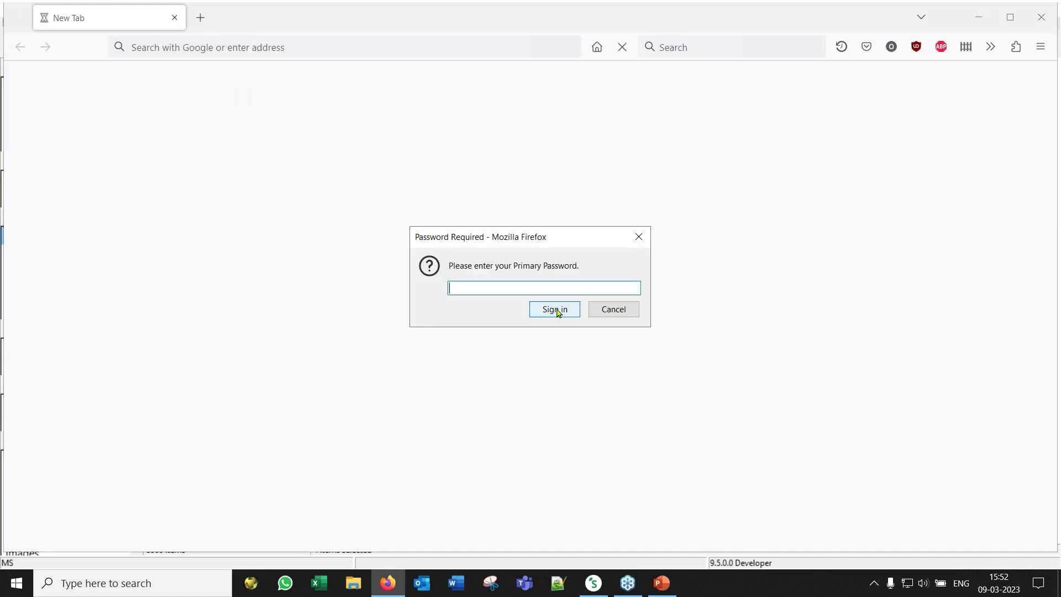
click(612, 309)
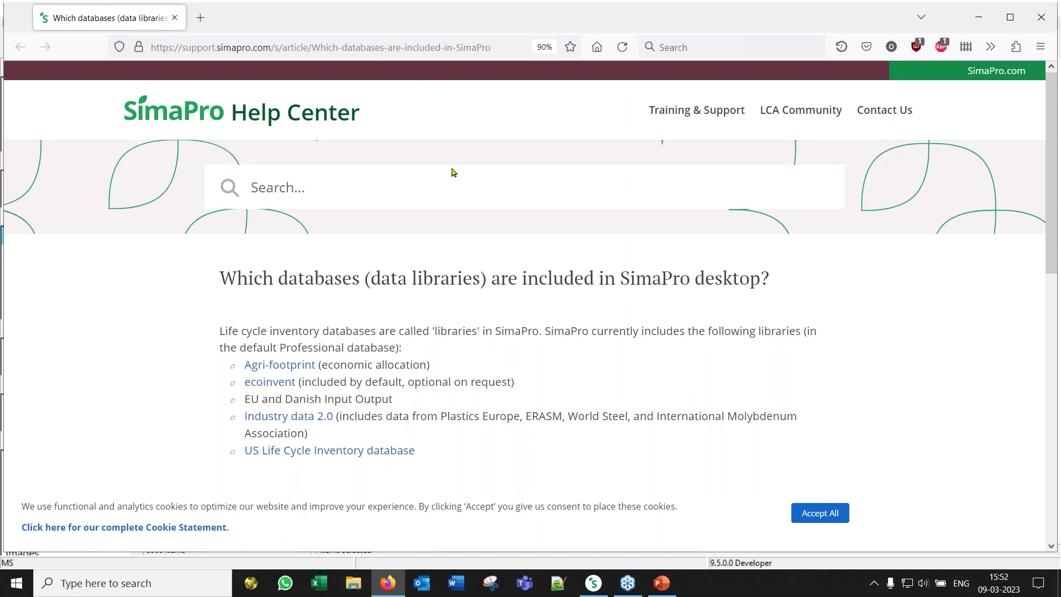
scroll(237, 283, down, 3)
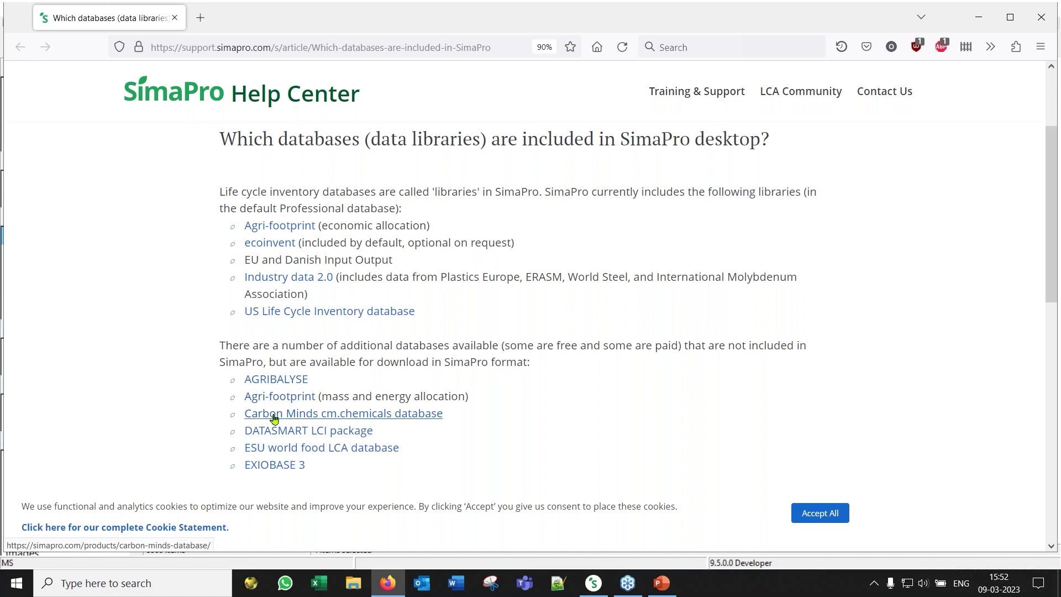
scroll(302, 243, down, 1)
scroll(288, 238, down, 3)
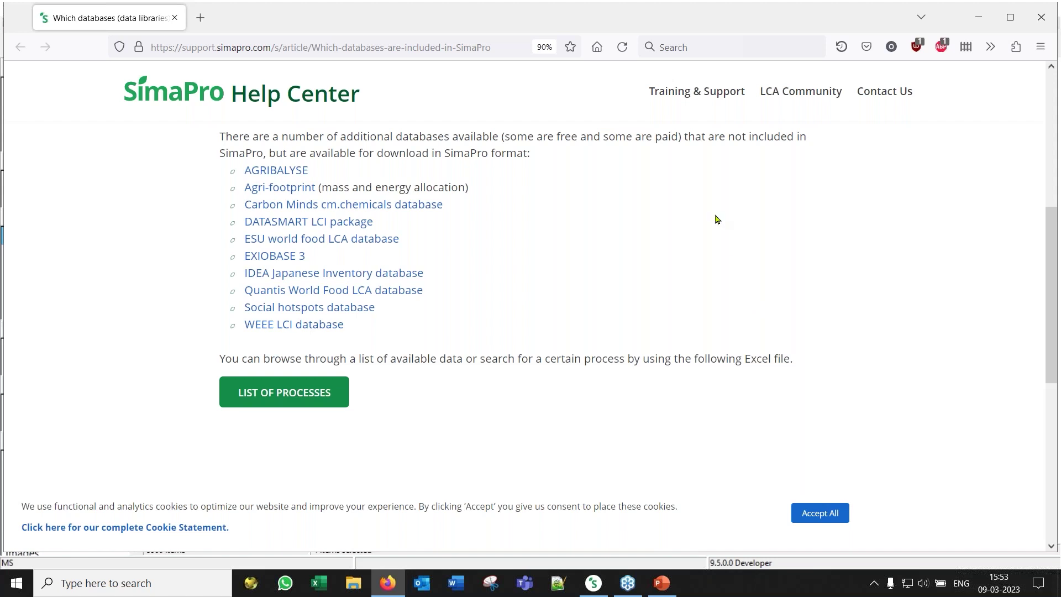
scroll(575, 353, up, 2)
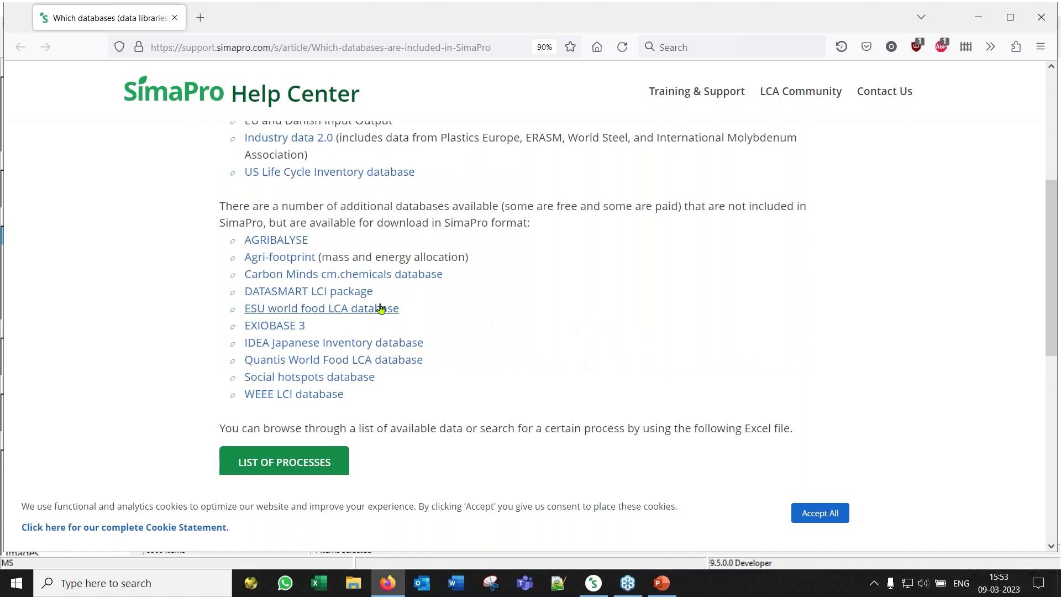
Open the Carbon Minds cm.chemicals database page, review its documents and data packages, and switch to the presentation slide
click(292, 276)
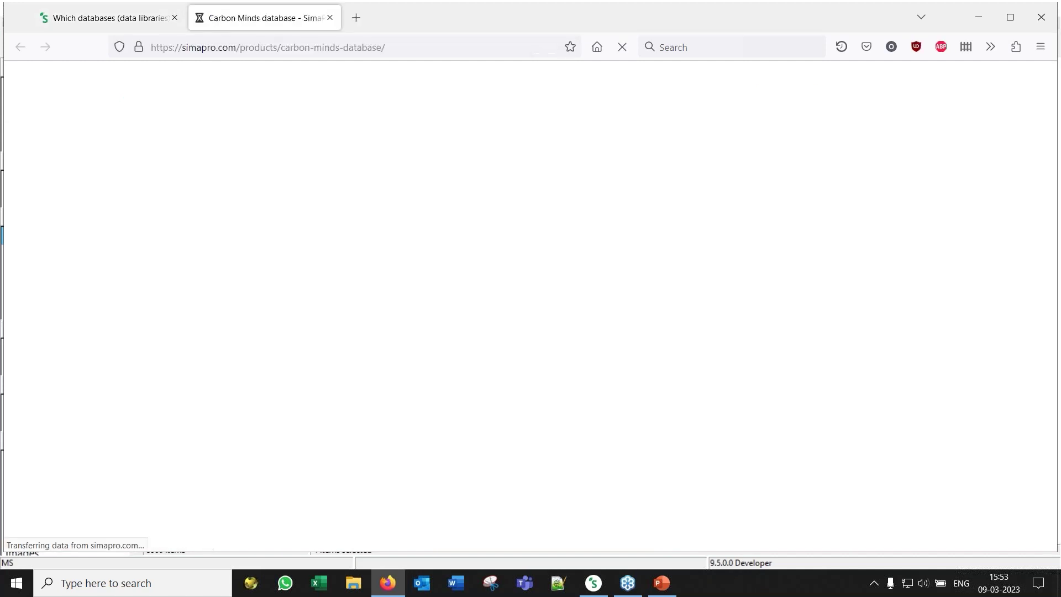
scroll(442, 297, down, 8)
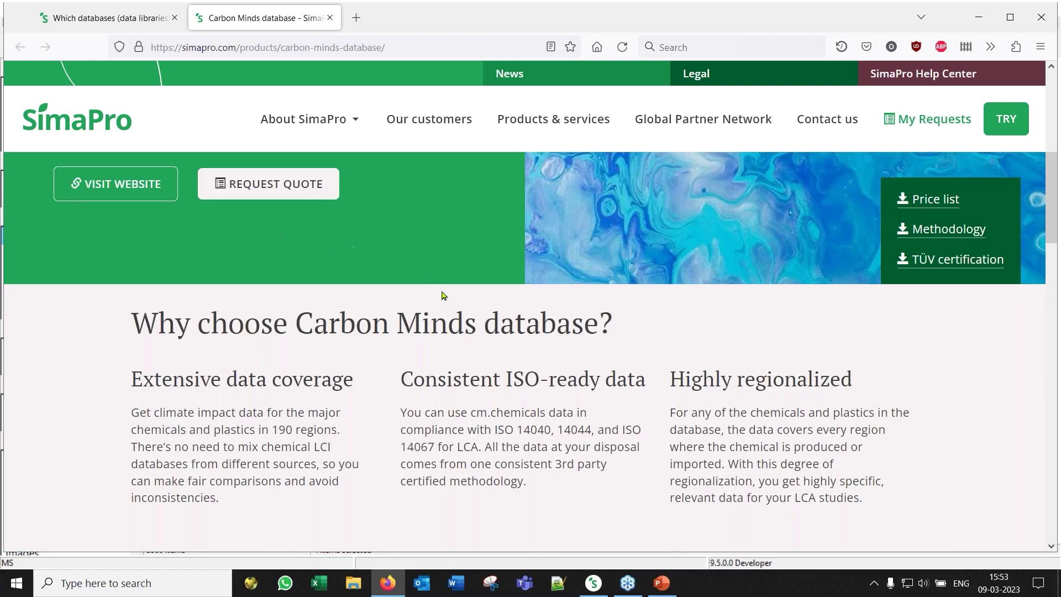
scroll(879, 290, up, 2)
scroll(880, 289, up, 1)
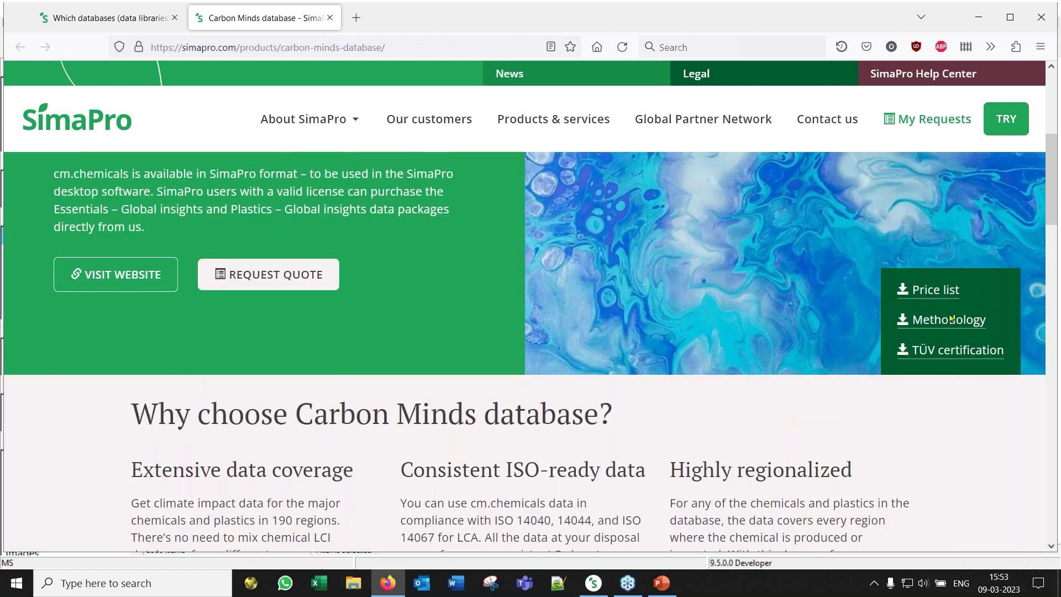
scroll(924, 324, down, 5)
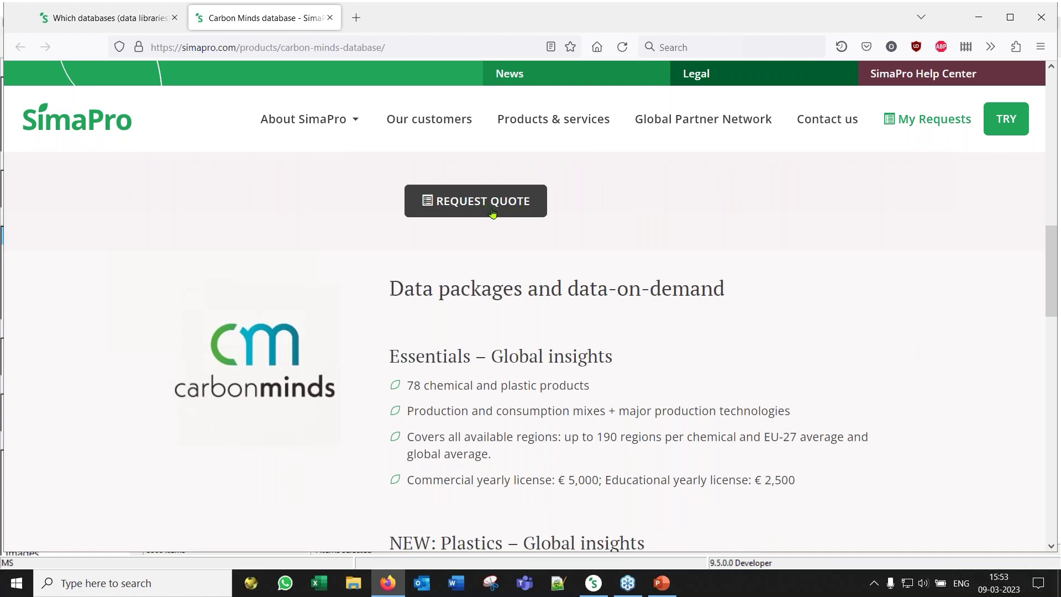
scroll(516, 228, down, 6)
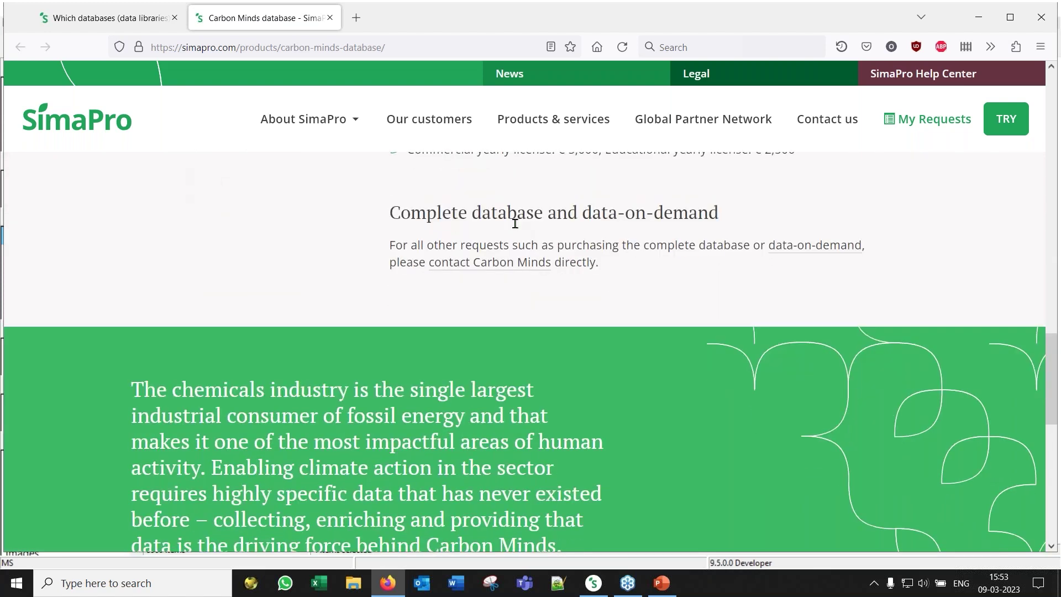
scroll(504, 235, up, 5)
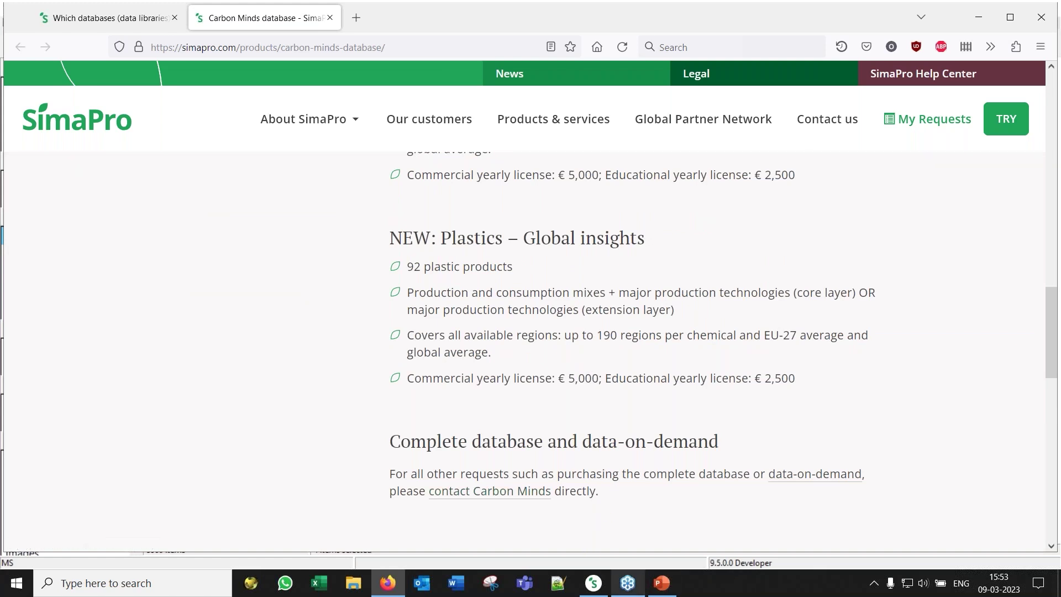
mouse_move(636, 580)
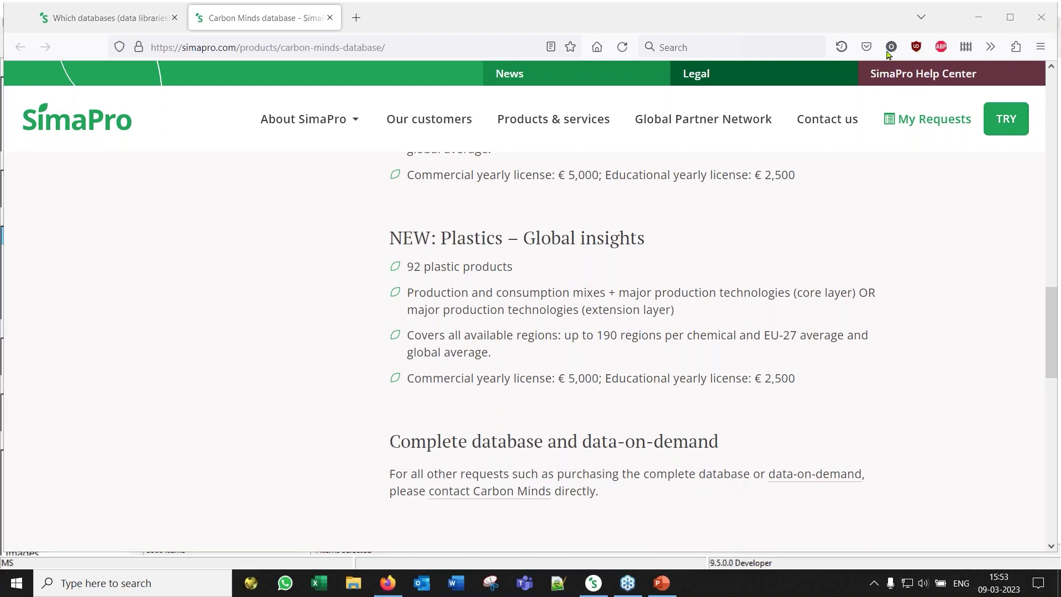
key(alt+Tab)
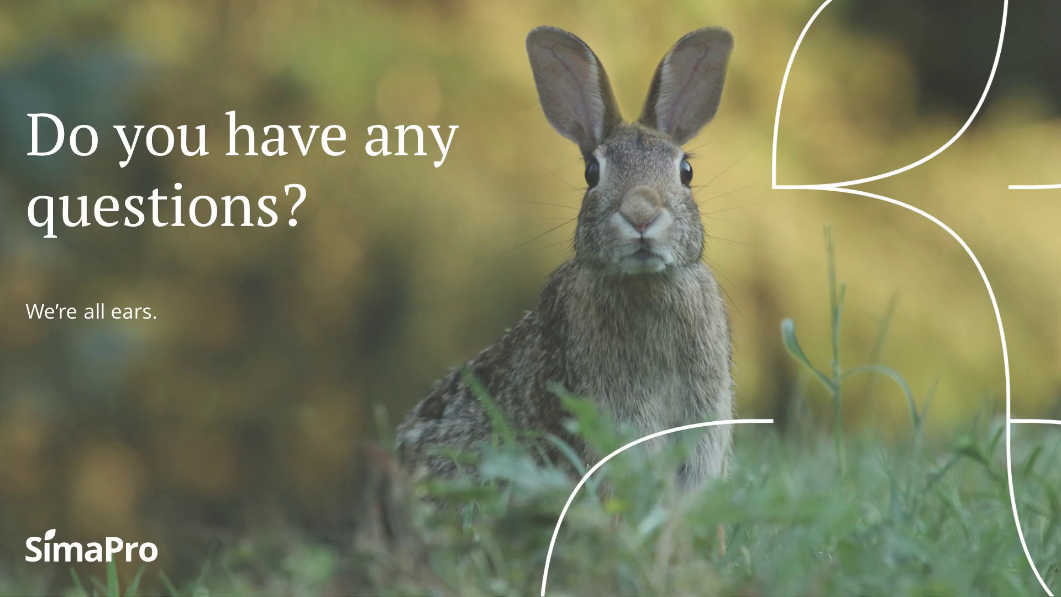